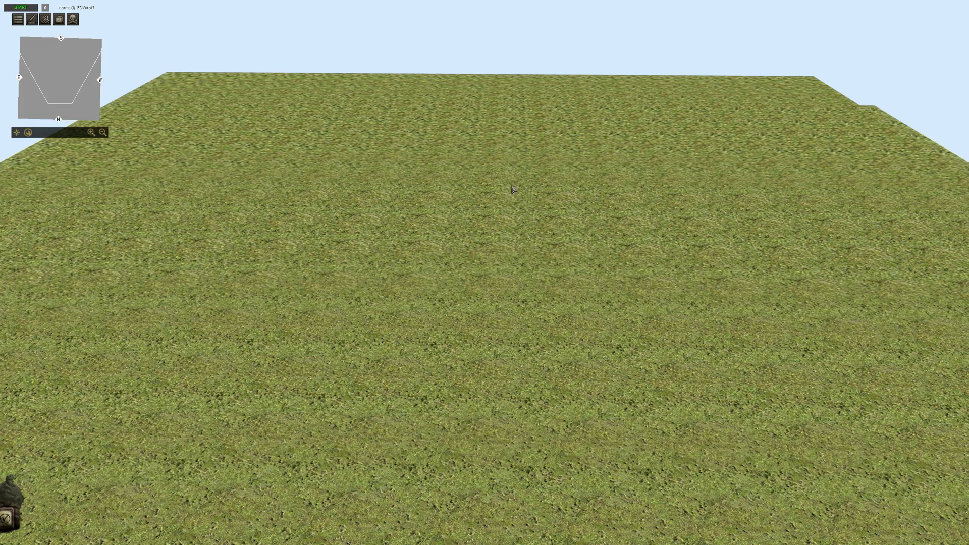
Step: Zoom the view in and out over the empty grass map
scroll(513, 191, down, 2)
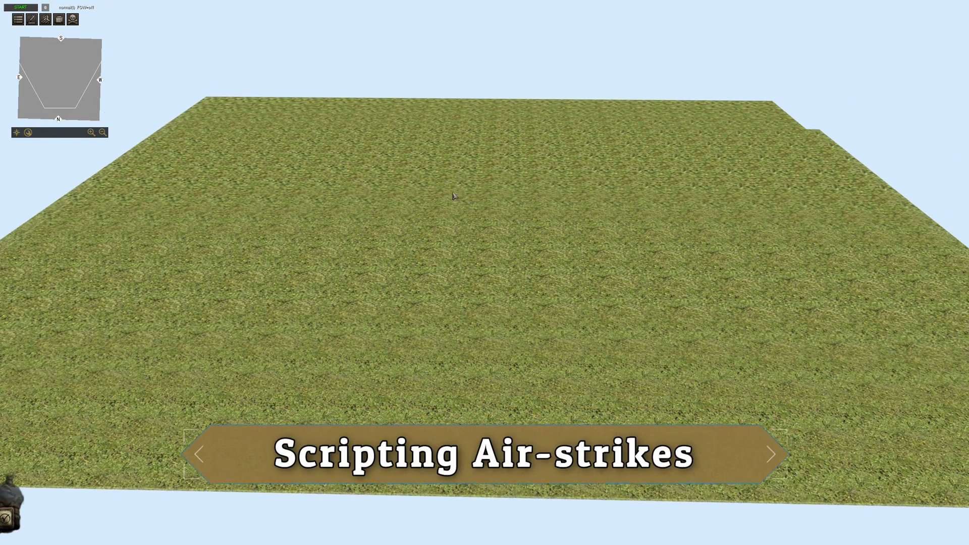
scroll(443, 197, down, 2)
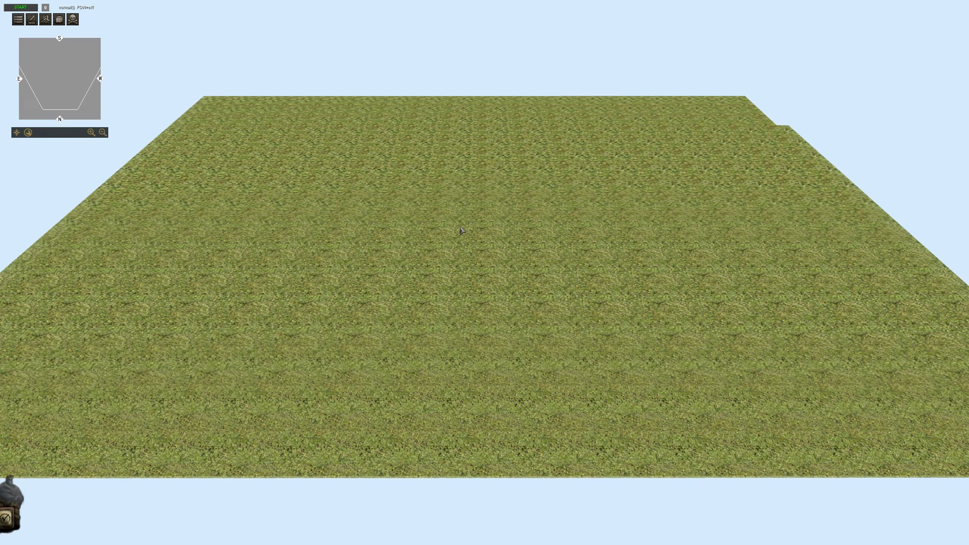
scroll(457, 232, up, 2)
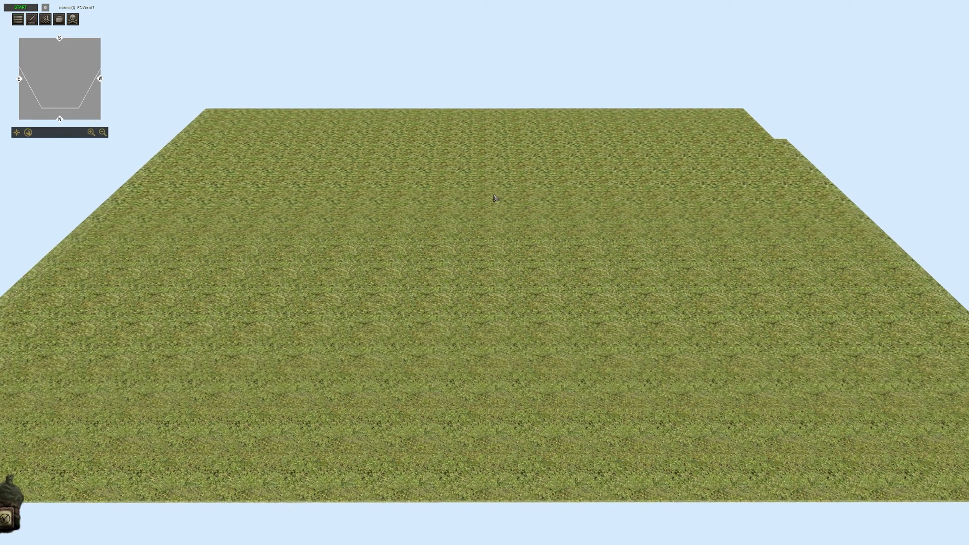
scroll(497, 199, down, 1)
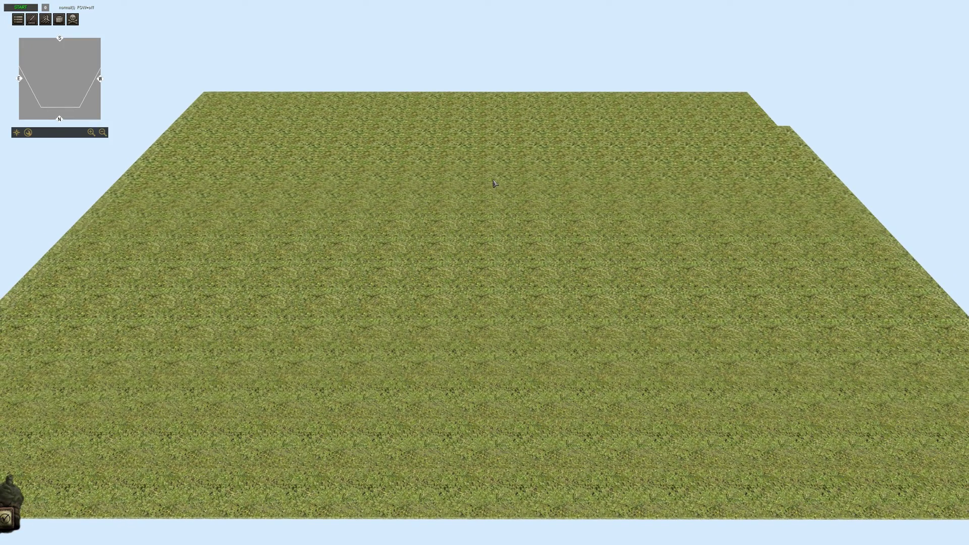
scroll(446, 251, up, 2)
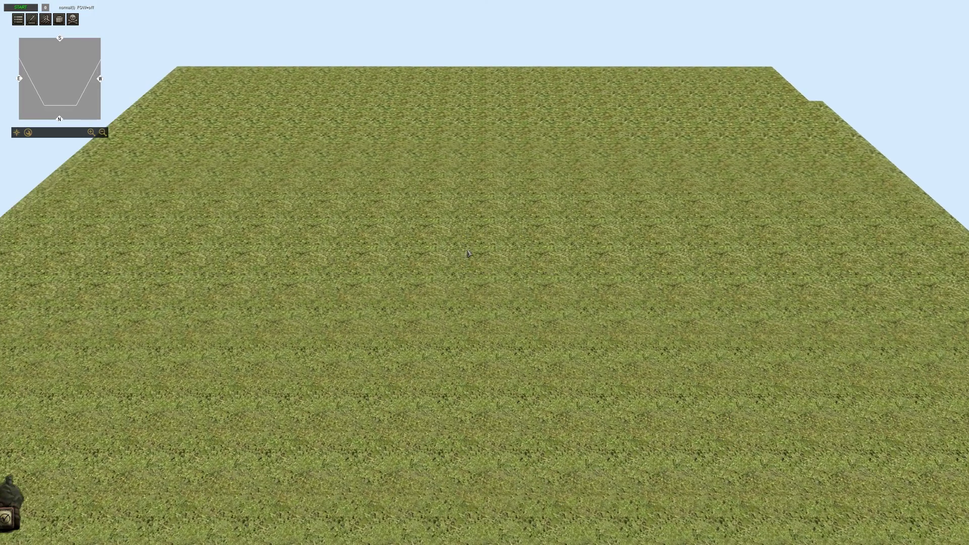
Step: Open the object library and browse the Soviet aircraft, picking the il2_mod42
key(F2)
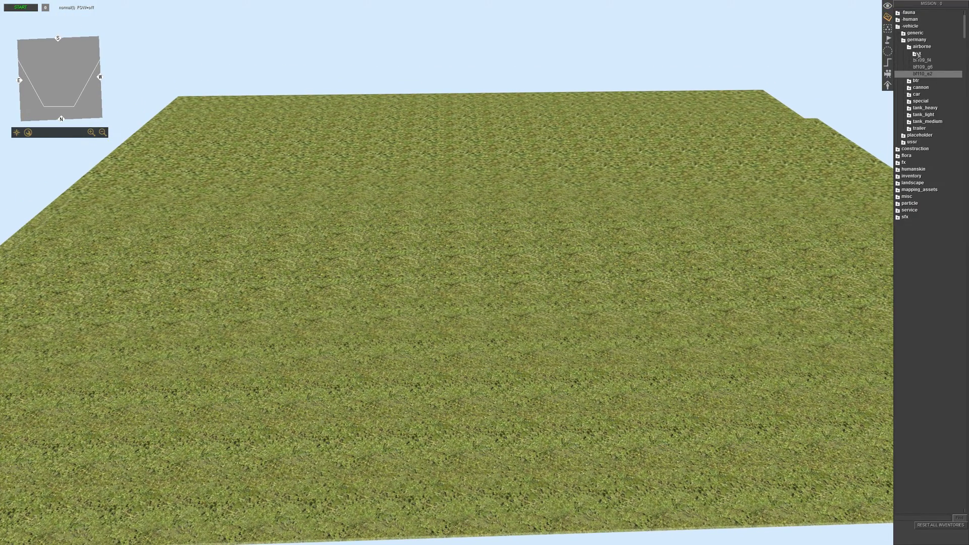
double_click(919, 47)
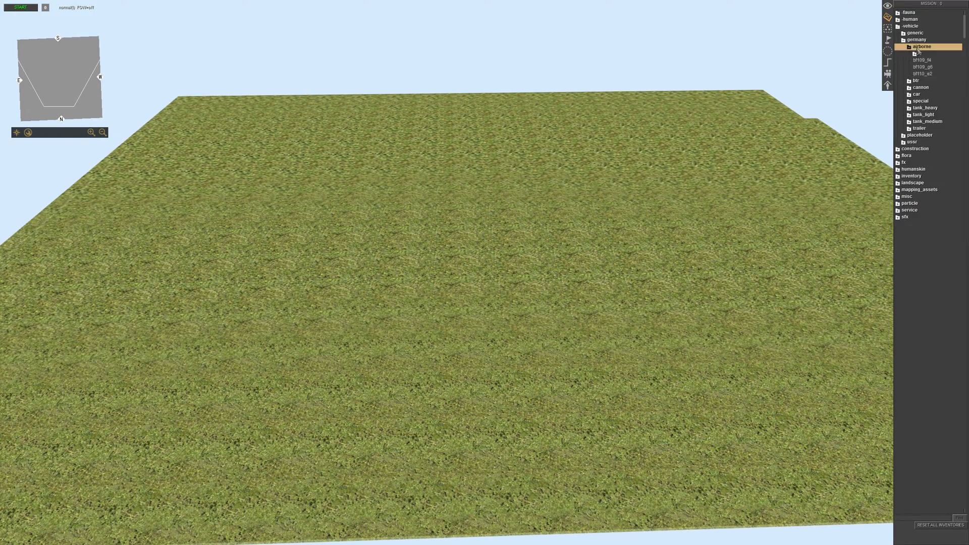
double_click(916, 40)
double_click(912, 54)
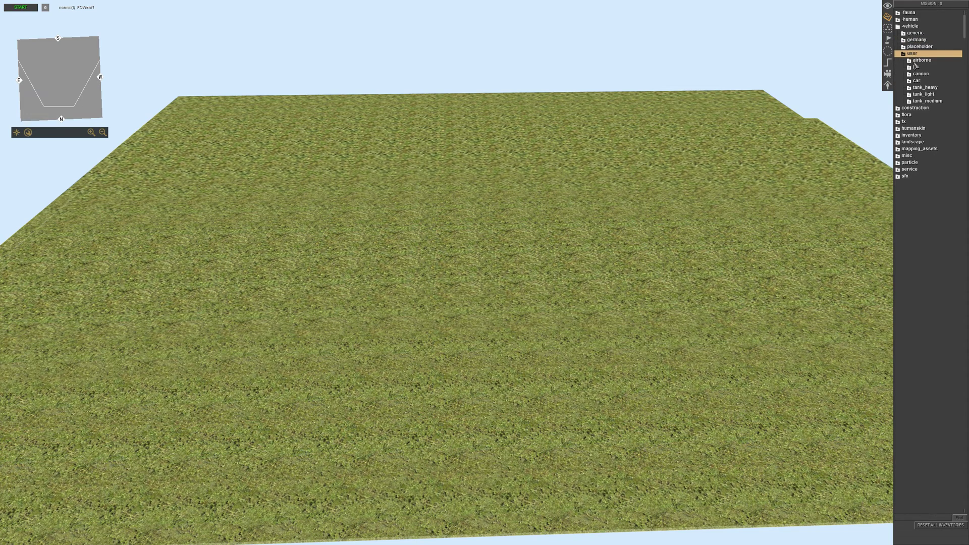
double_click(918, 61)
click(920, 75)
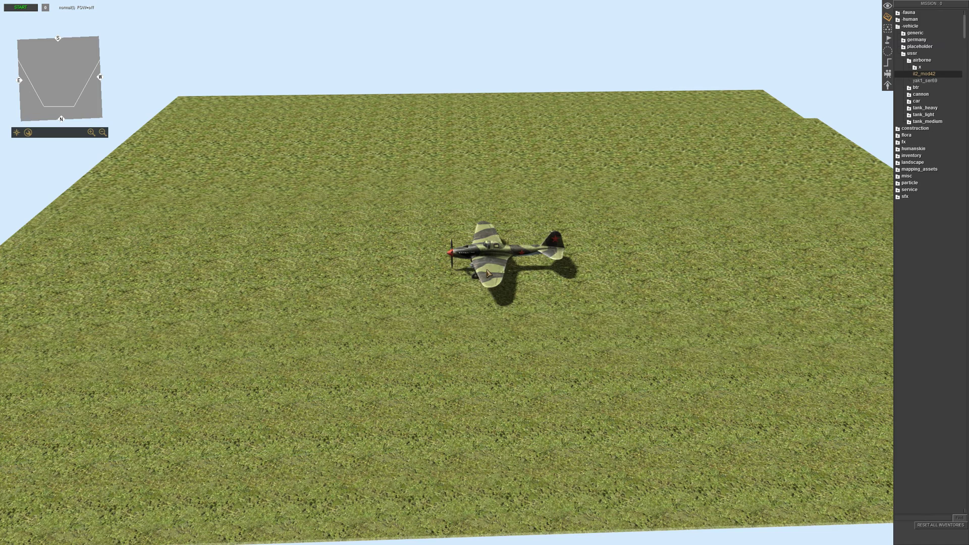
Step: Switch to the German airborne folder and pick the bf110_e2 instead
double_click(917, 61)
double_click(917, 39)
double_click(922, 47)
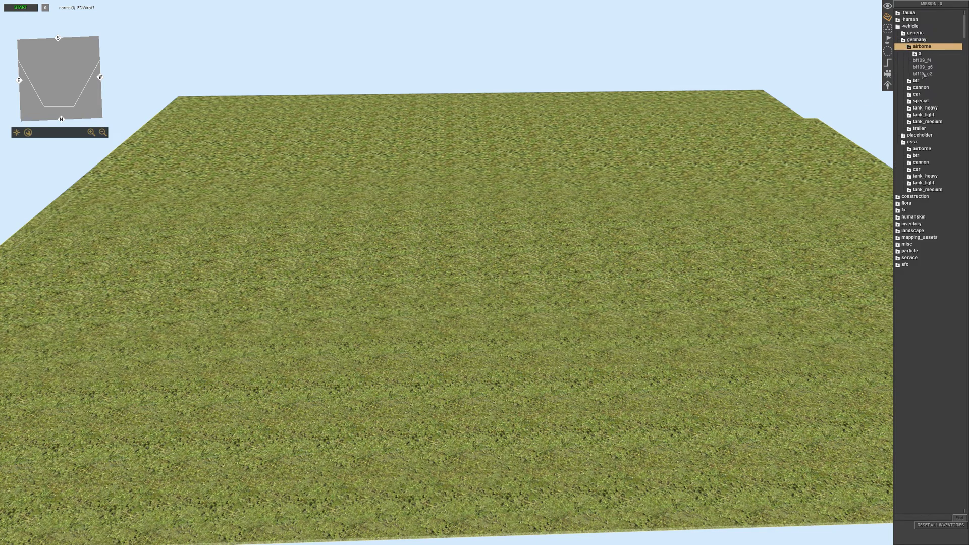
click(923, 73)
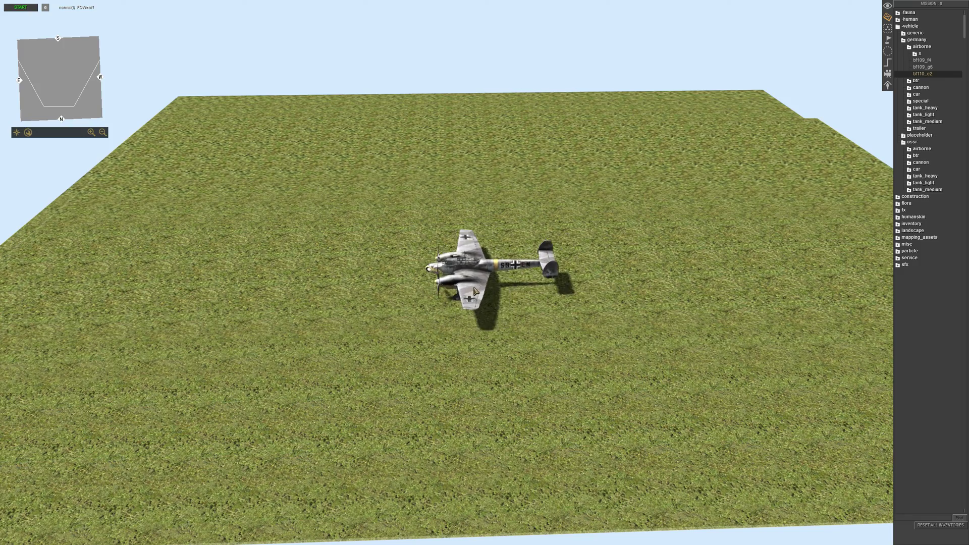
Step: Place the Bf 110 at the field centre, turned to face the camera, and deselect it
click(473, 304)
drag(473, 304, 578, 257)
scroll(554, 307, up, 5)
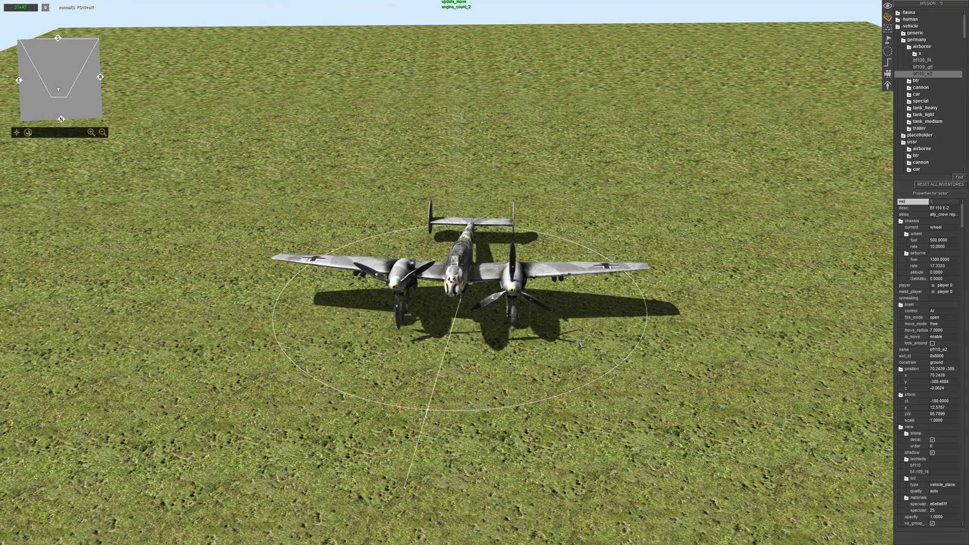
drag(583, 343, 563, 341)
scroll(563, 341, down, 2)
click(553, 288)
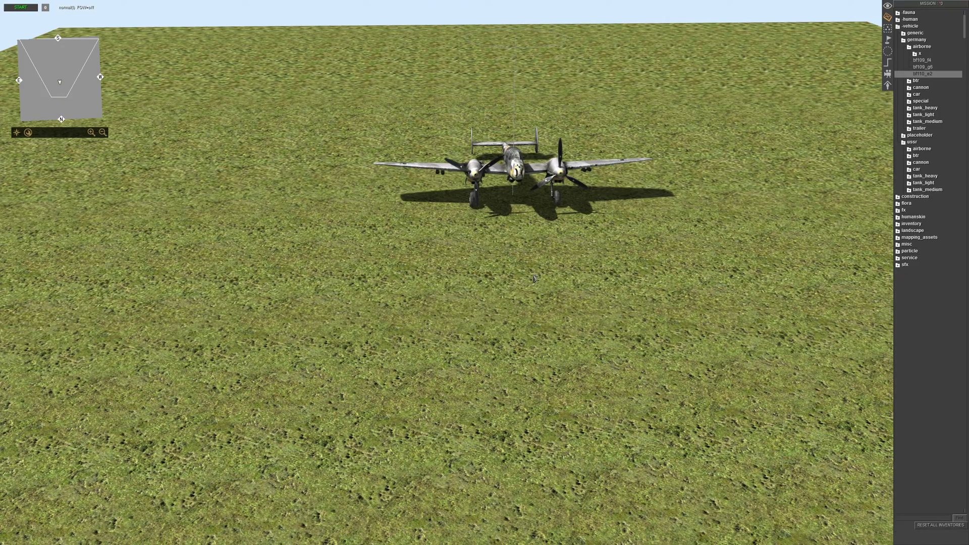
Step: Start a test run of the mission with Ctrl+G and zoom in on the plane
scroll(580, 267, up, 1)
key(ctrl+g)
scroll(524, 252, up, 1)
scroll(360, 322, up, 1)
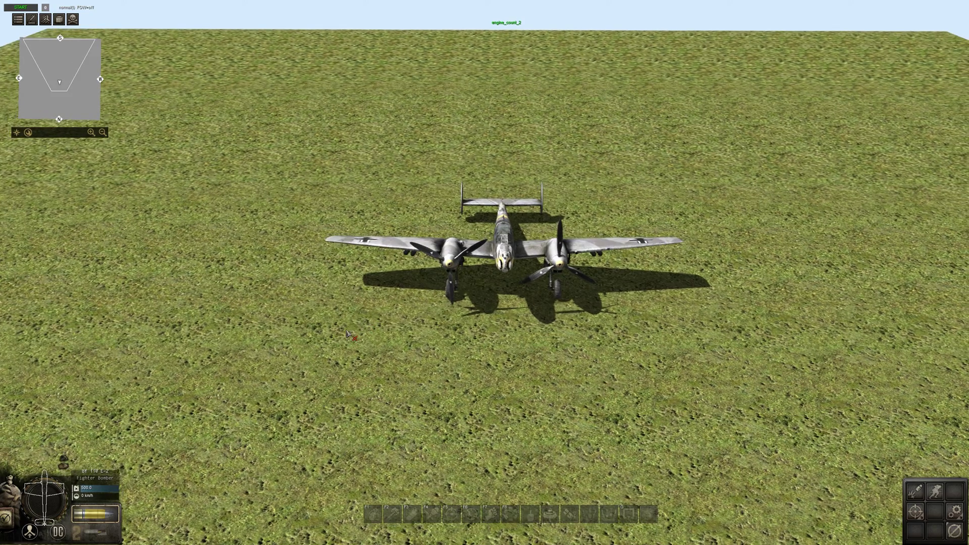
scroll(349, 335, up, 1)
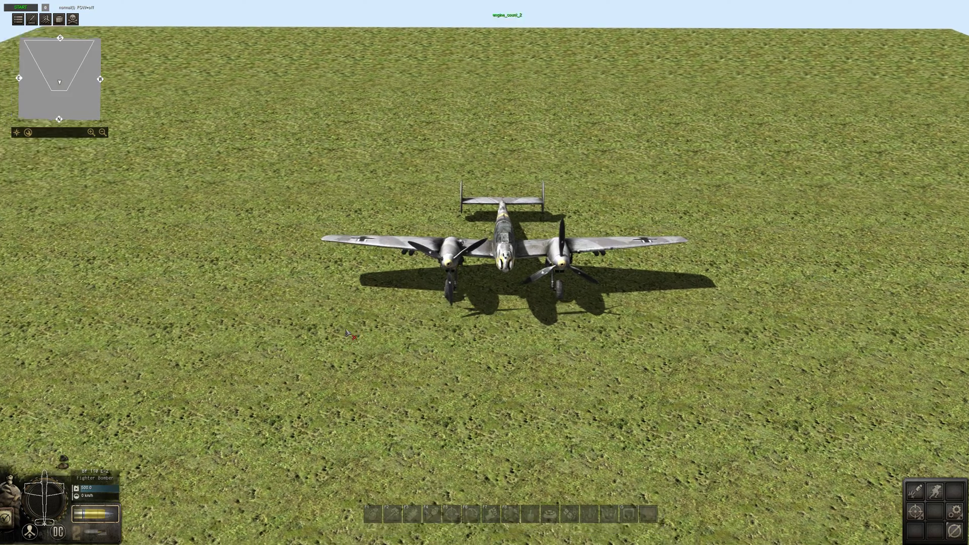
scroll(350, 335, up, 1)
scroll(327, 333, up, 1)
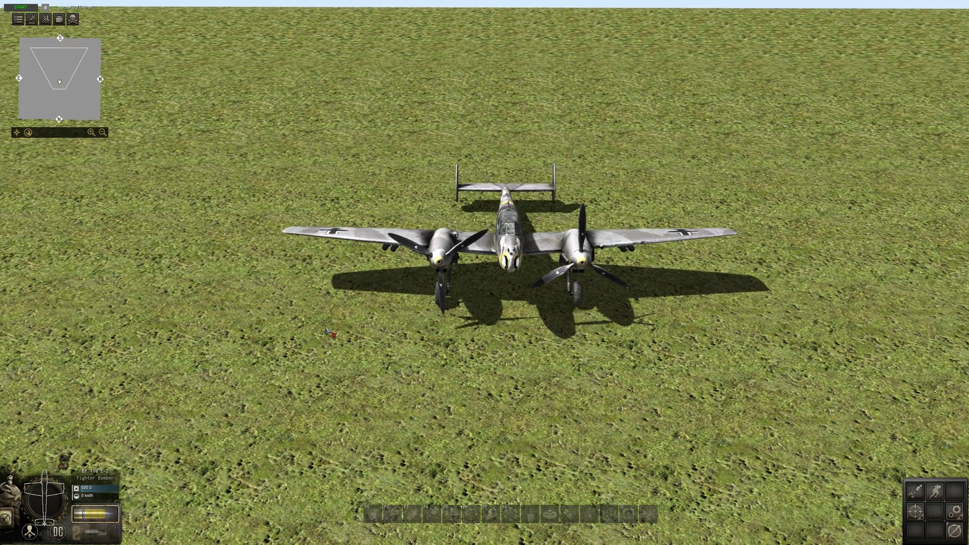
scroll(317, 326, up, 1)
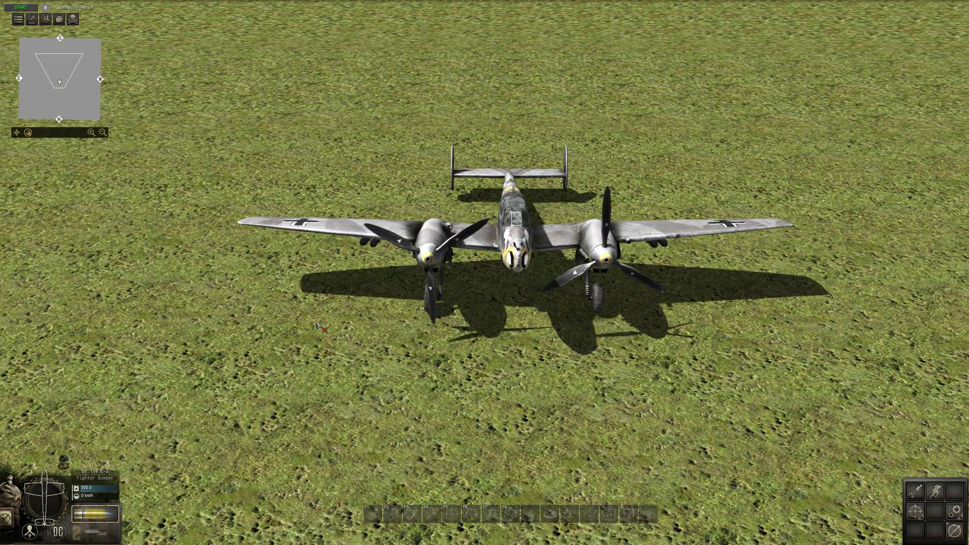
Step: Orbit the camera to view the Bf 110 nose-on and from above
middle_drag(317, 327, 266, 307)
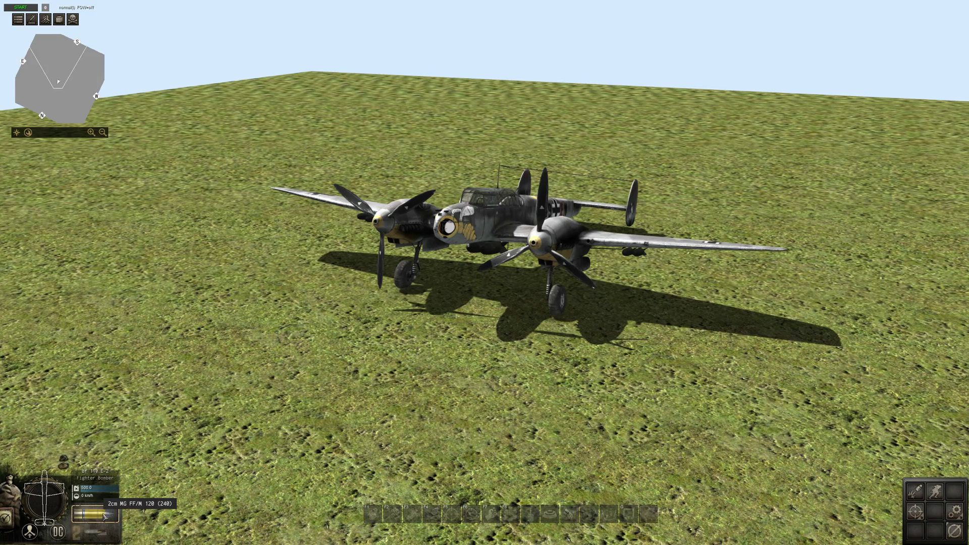
middle_drag(268, 355, 303, 368)
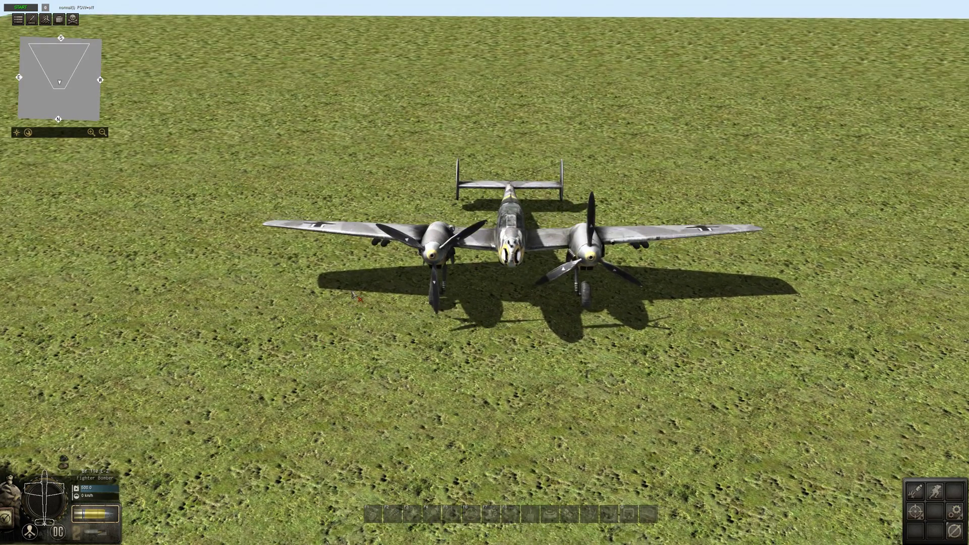
middle_drag(353, 297, 742, 173)
scroll(742, 172, down, 3)
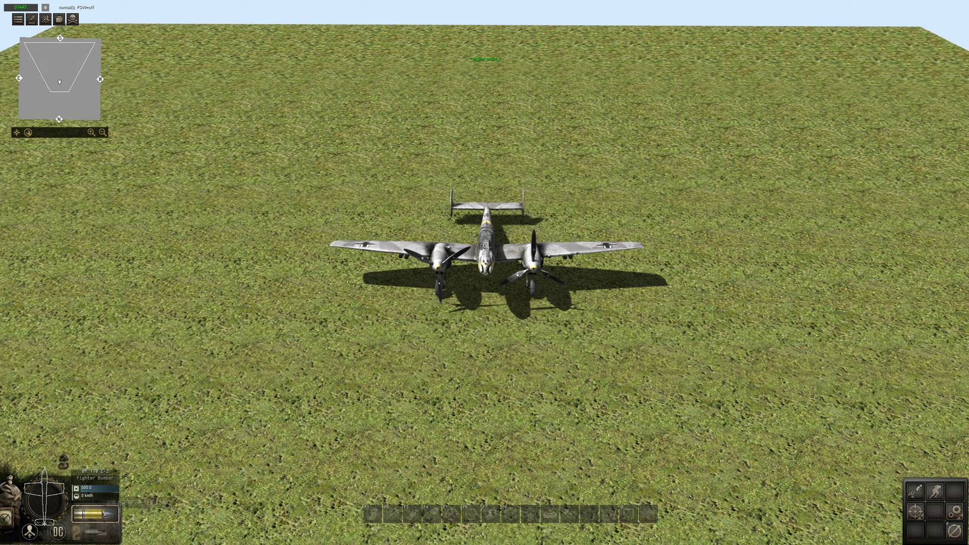
mouse_move(497, 274)
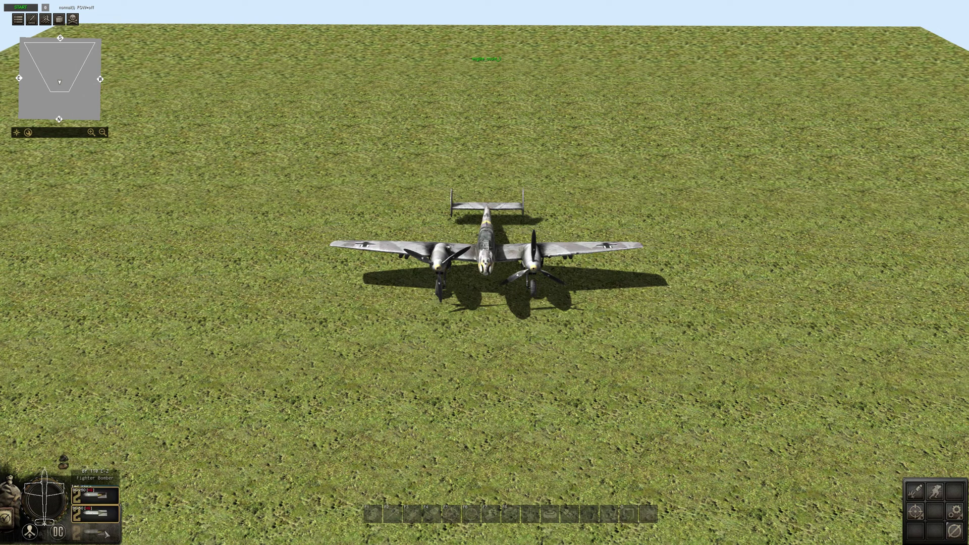
mouse_move(93, 508)
Step: Make the SC-250 bombs the Bf 110's active weapon, then deselect the plane
click(95, 500)
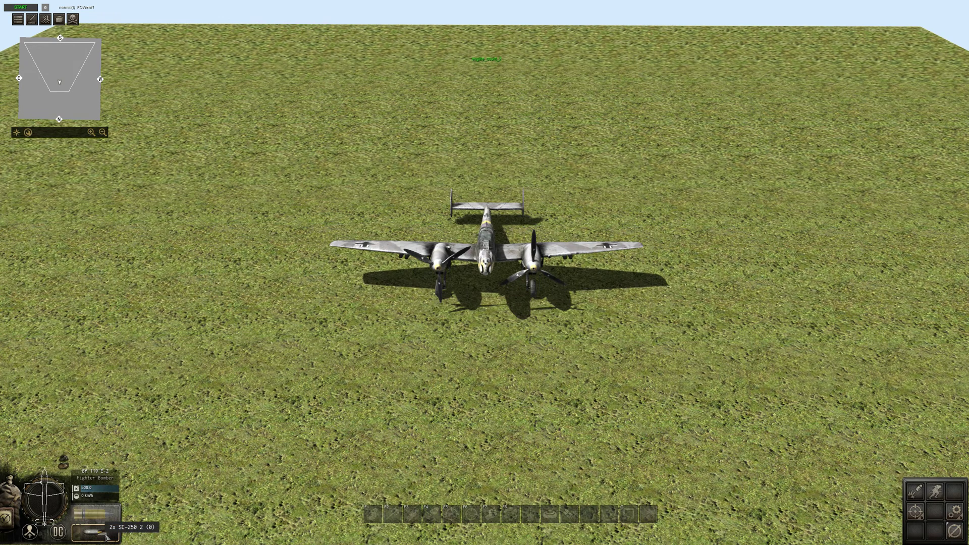
click(226, 417)
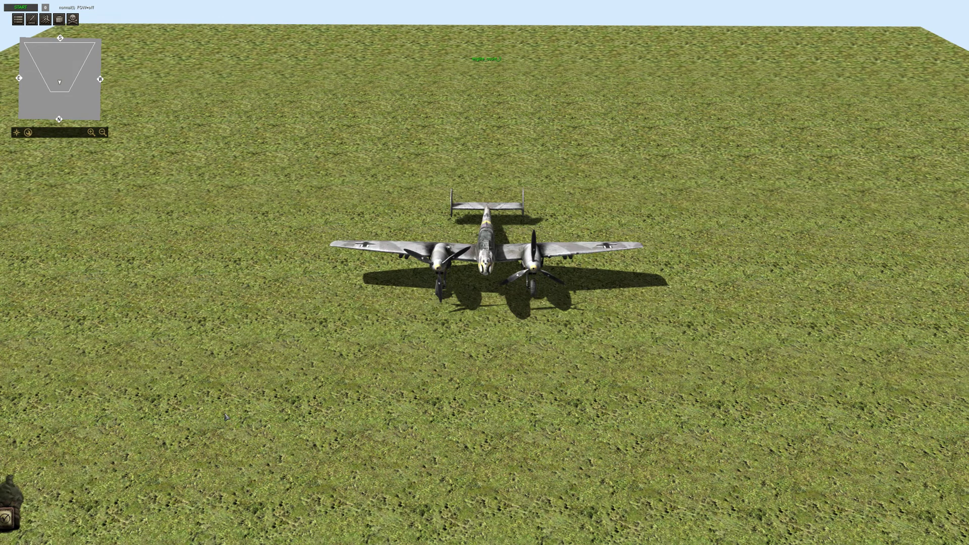
scroll(300, 326, down, 2)
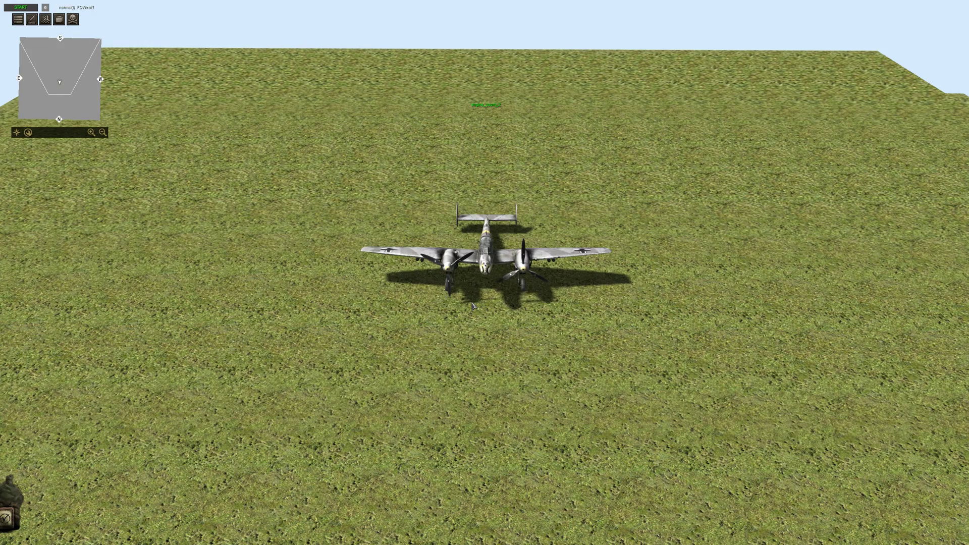
scroll(473, 306, down, 2)
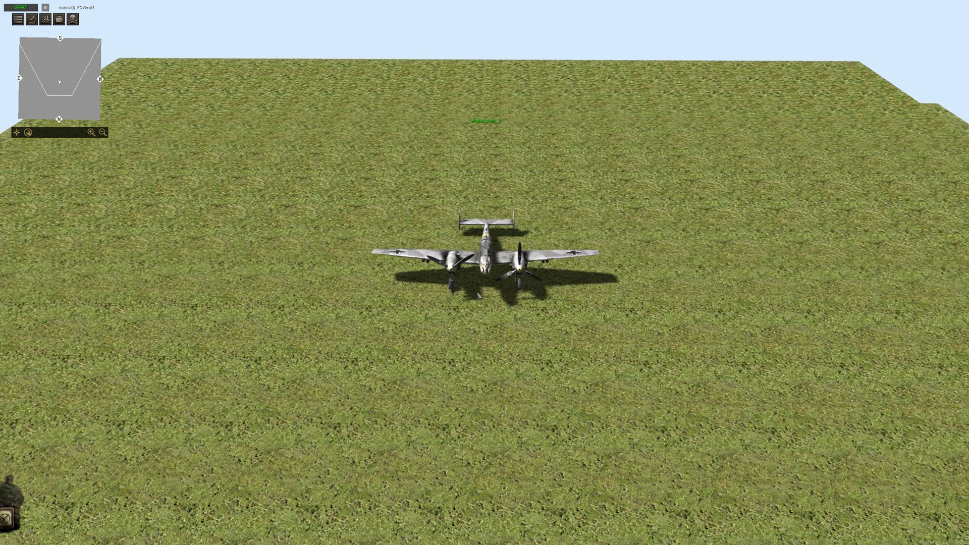
Step: Orbit the camera around the plane and select the Bf 110 again
mouse_move(479, 543)
mouse_move(495, 2)
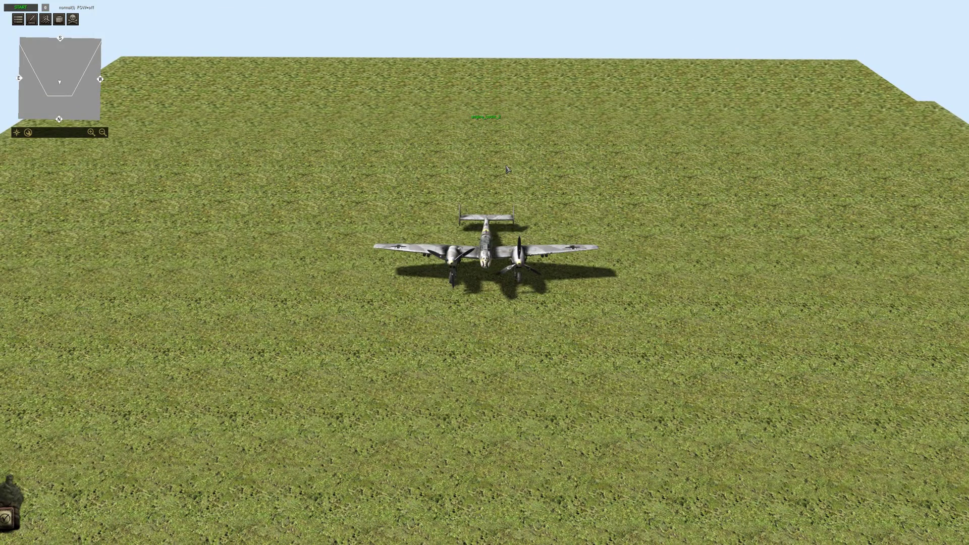
scroll(511, 167, down, 2)
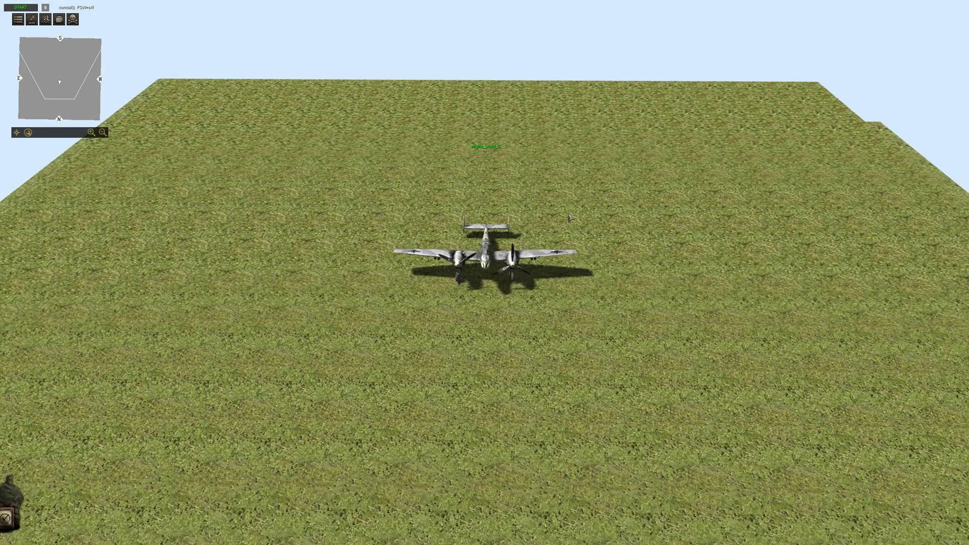
middle_drag(511, 166, 555, 218)
scroll(556, 218, up, 4)
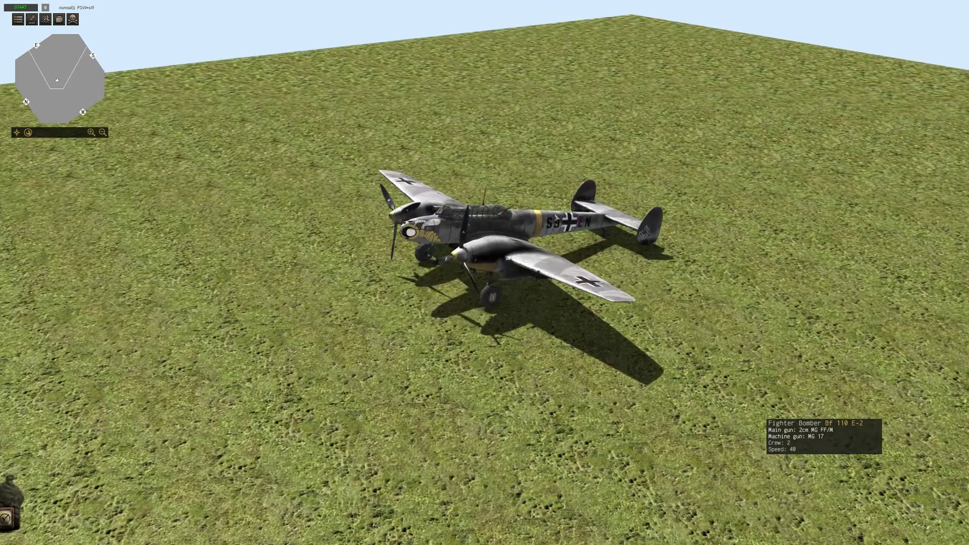
click(557, 219)
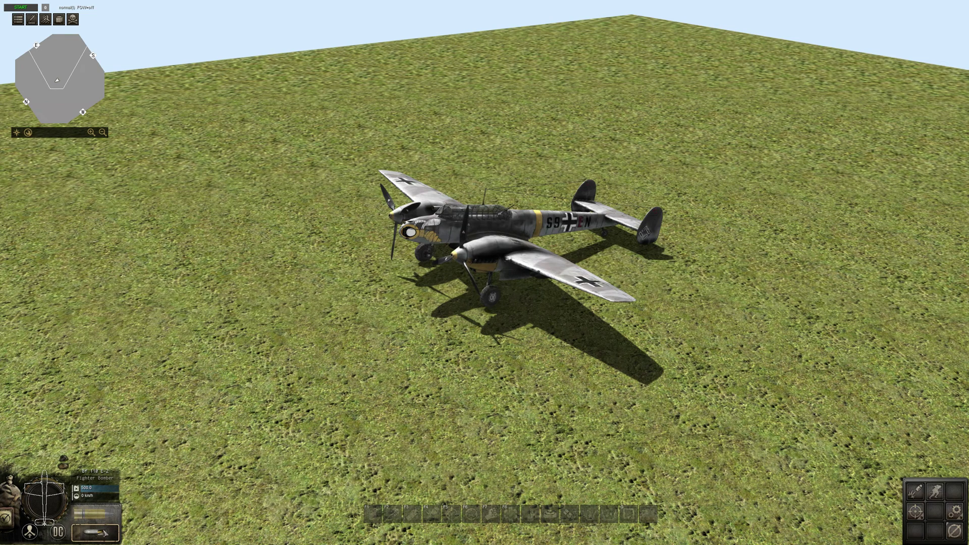
Step: Choose the pilot from the early German human units in the object library
click(296, 402)
key(F2)
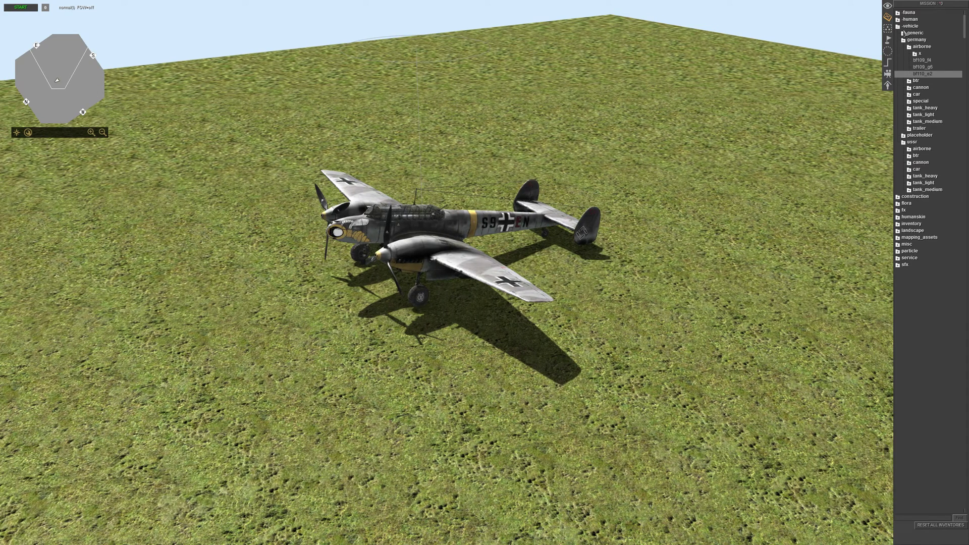
click(909, 26)
click(909, 19)
click(910, 26)
click(917, 33)
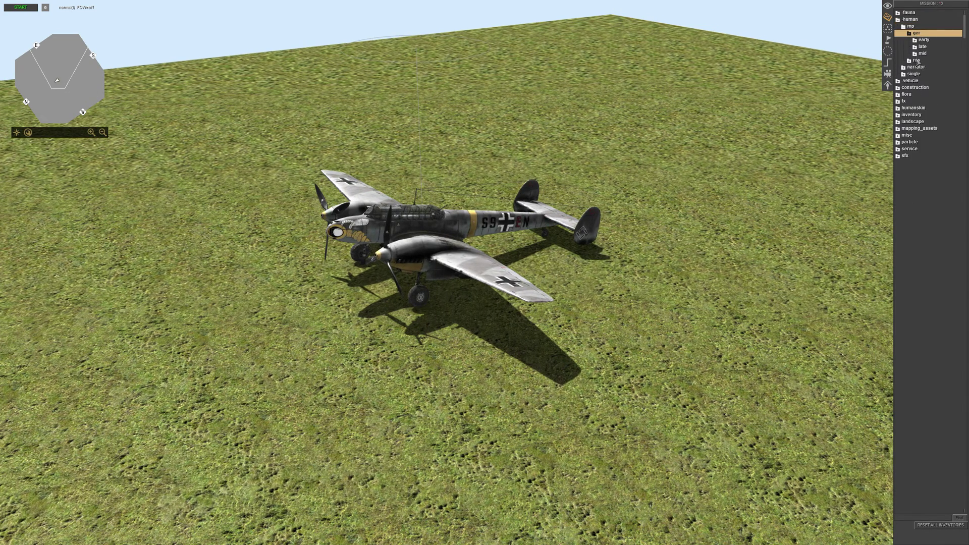
click(923, 40)
click(925, 224)
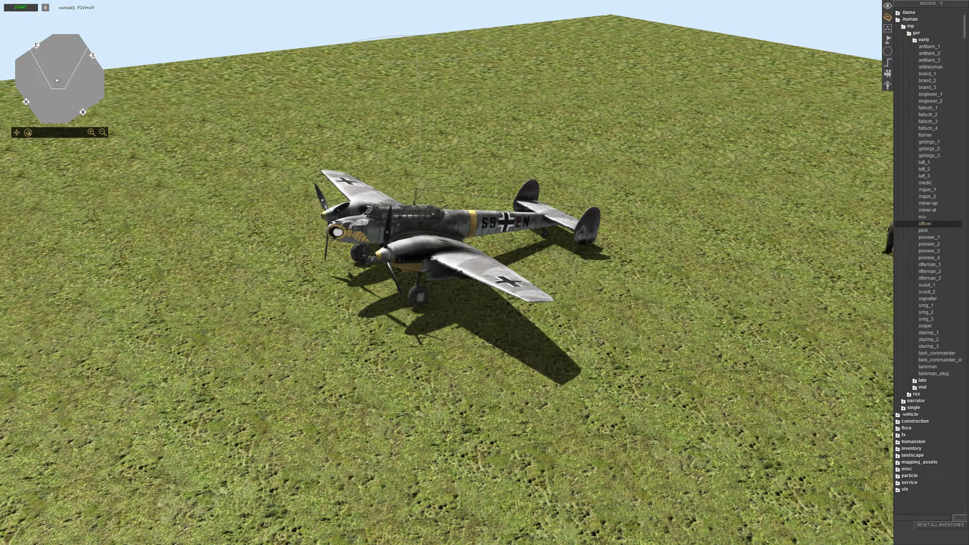
key(Down)
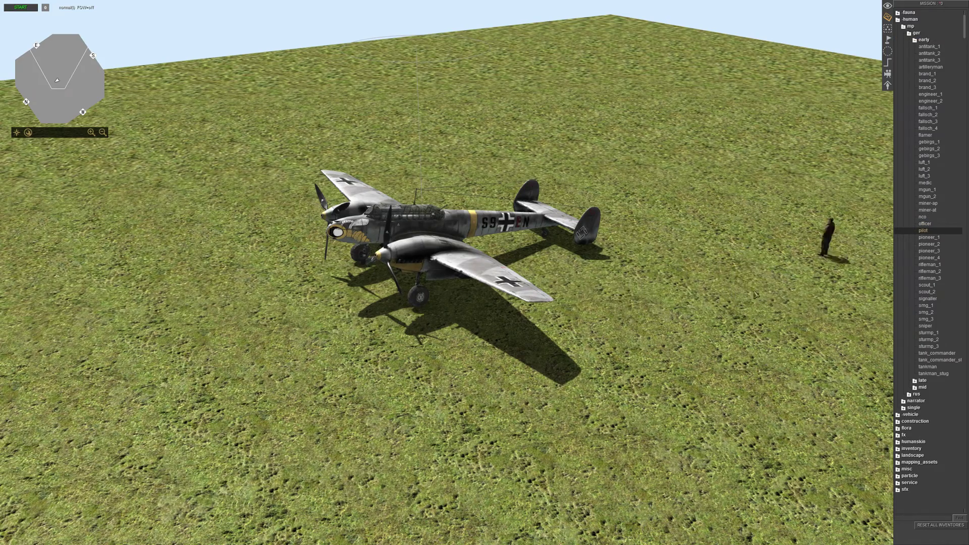
middle_drag(774, 264, 591, 371)
Step: Place two pilots beside the Bf 110 and order them aboard
click(592, 371)
click(633, 355)
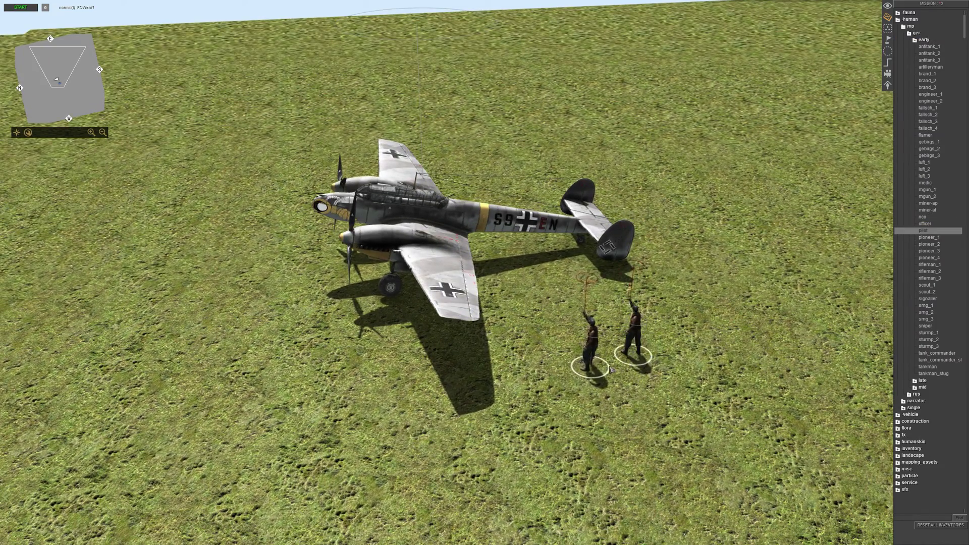
right_click(633, 356)
key(Escape)
Step: Select the crewed Bf 110 and drag it far out across the field
middle_drag(354, 308, 466, 298)
scroll(481, 321, down, 2)
key(F2)
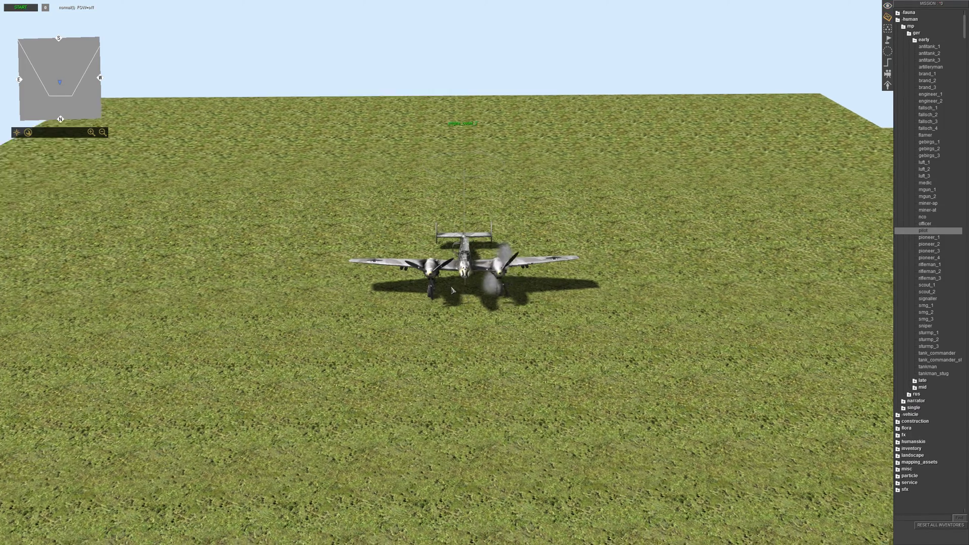
middle_drag(465, 299, 463, 308)
click(463, 309)
drag(464, 309, 481, 151)
scroll(475, 233, down, 2)
mouse_move(512, 2)
scroll(523, 162, up, 2)
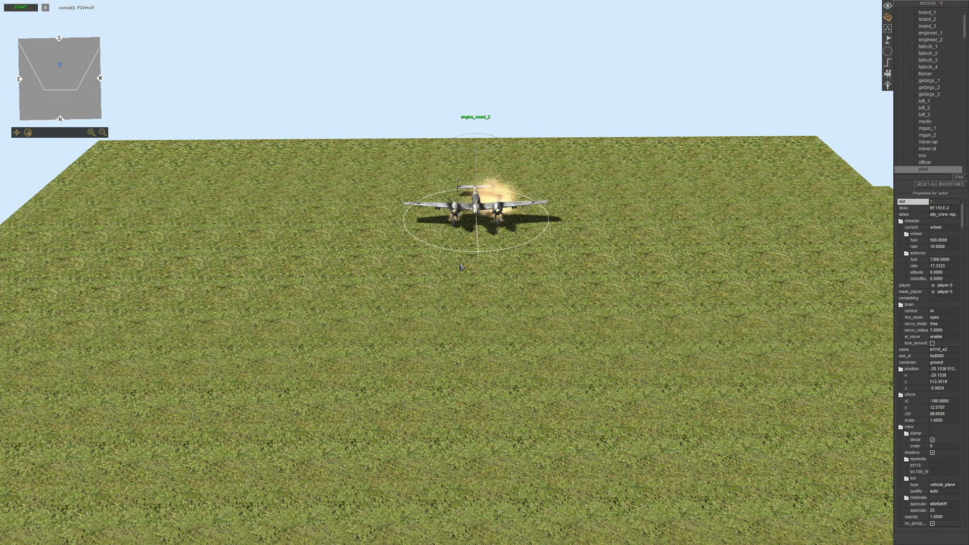
Step: Add the 'plane' and 'hidden' tags to the Bf 110, then deselect it
key(ctrl+t)
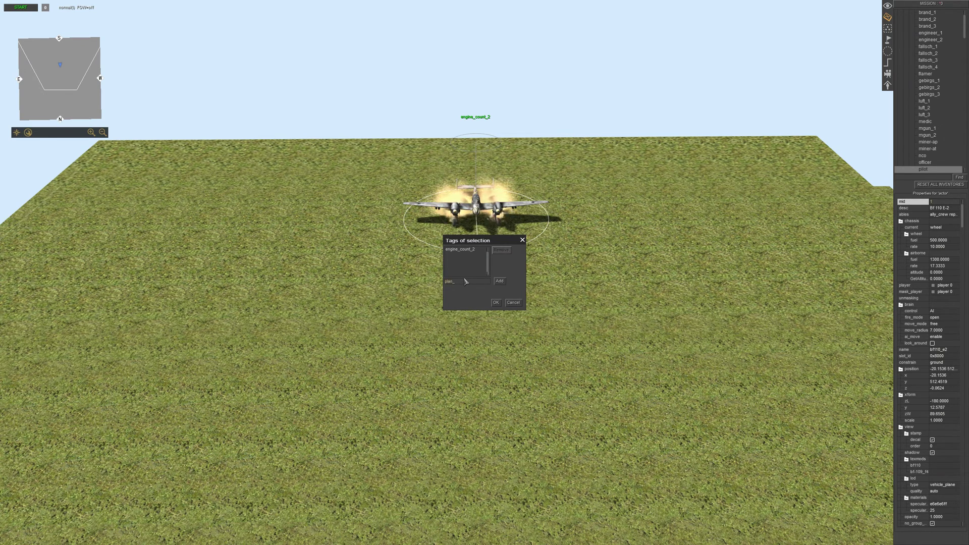
key(Return)
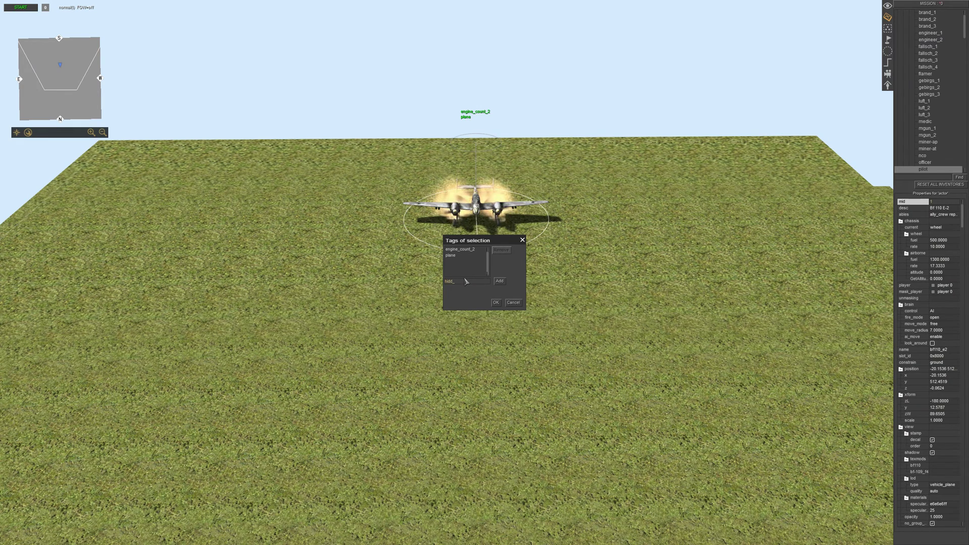
key(Return)
key(Return)
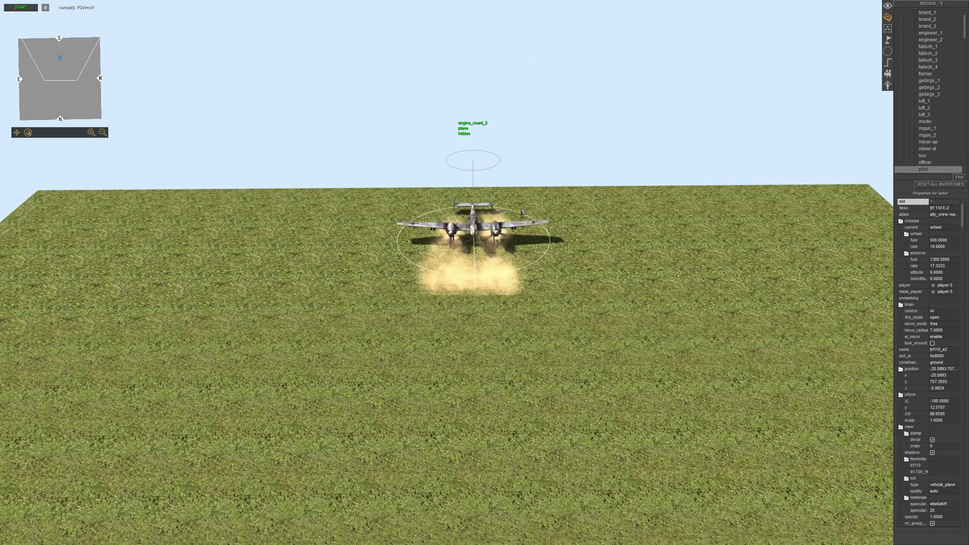
click(522, 213)
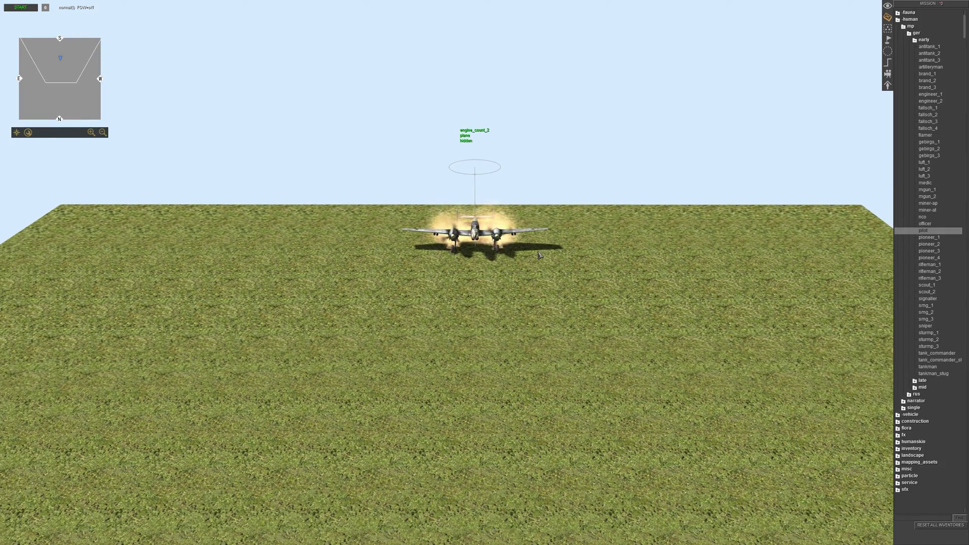
mouse_move(540, 256)
middle_down()
mouse_move(304, 264)
mouse_move(543, 257)
middle_up()
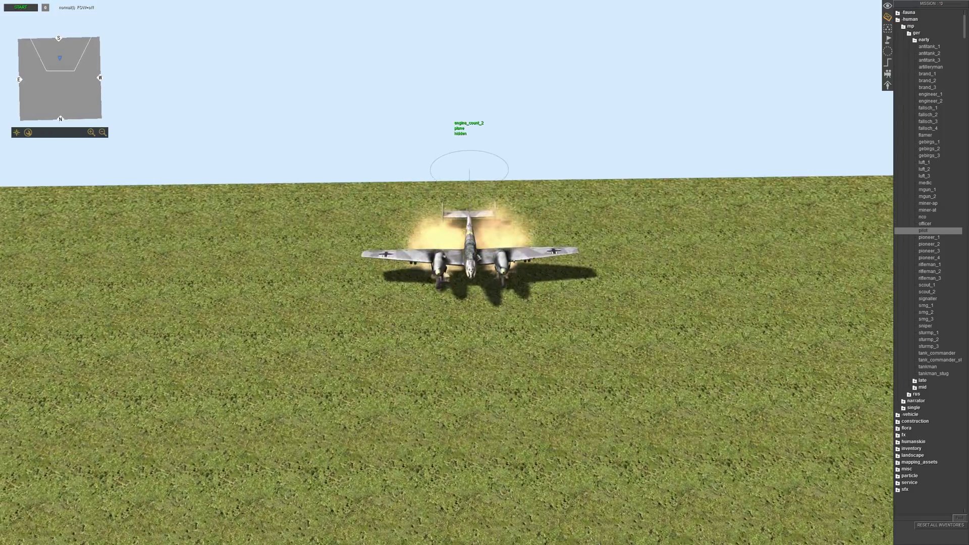
Step: Select the Bf 110 and switch its chassis mode from wheel to airborne
click(474, 286)
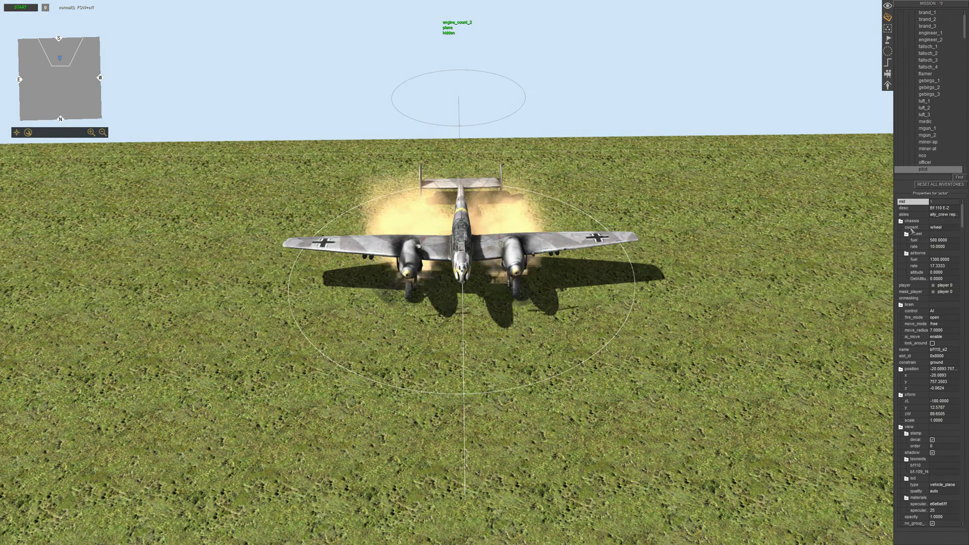
click(911, 228)
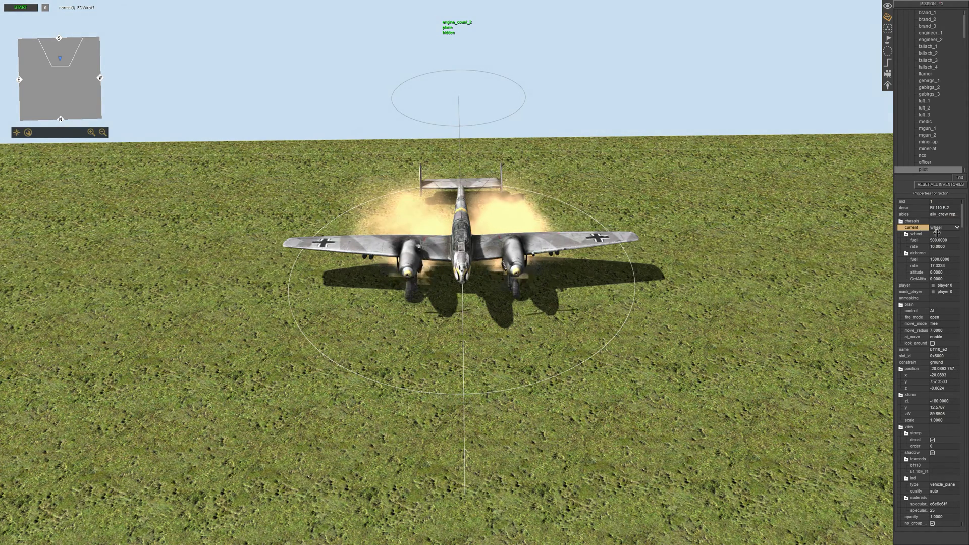
click(957, 228)
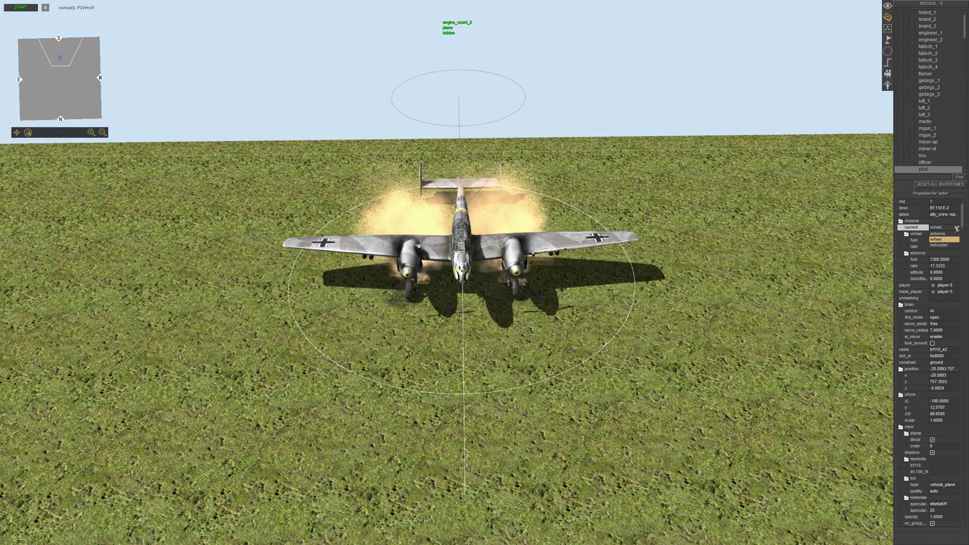
click(944, 234)
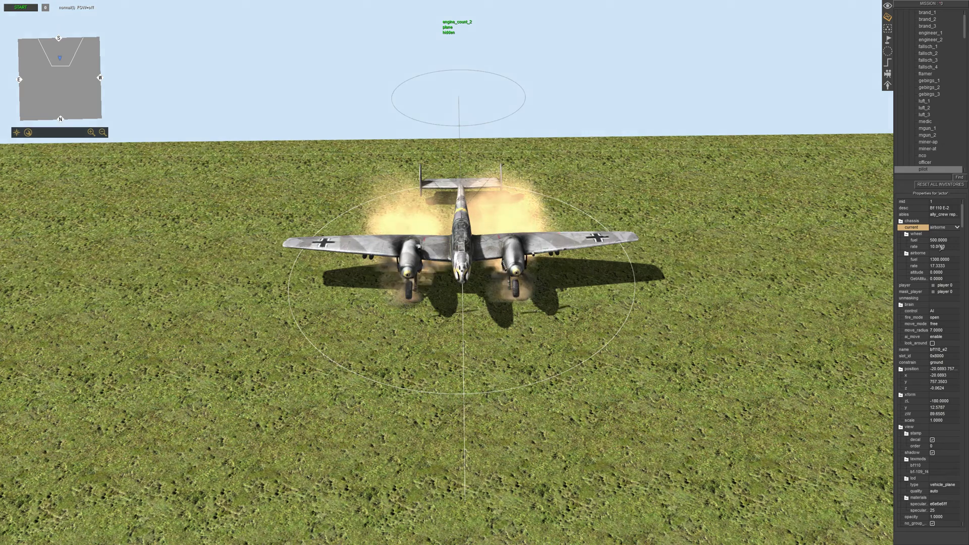
Step: Set the airborne altitude to 20 and recheck the chassis settings
click(919, 254)
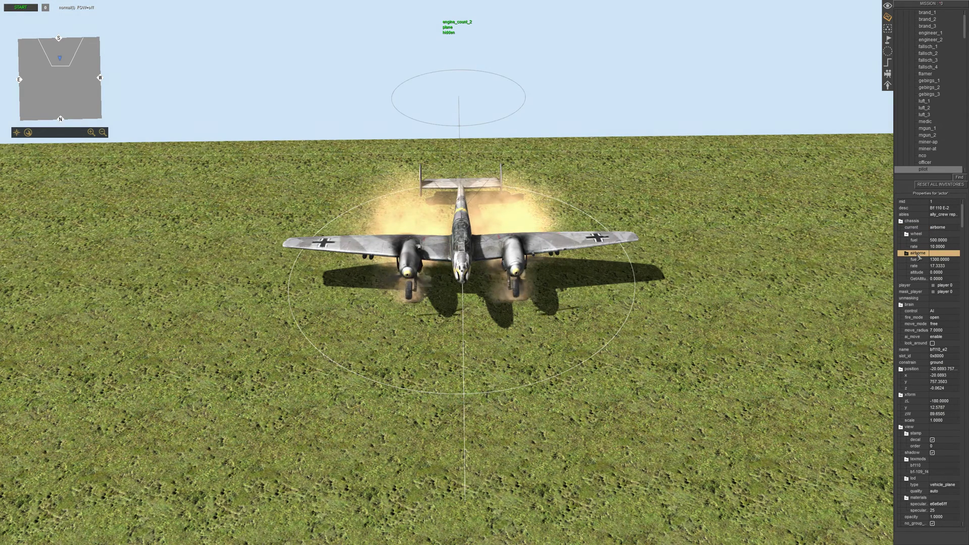
click(923, 272)
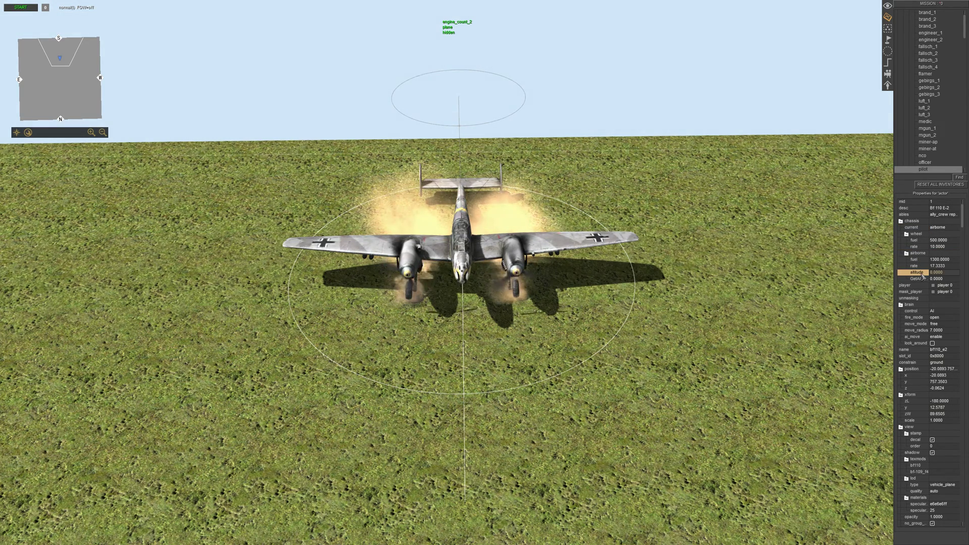
click(935, 273)
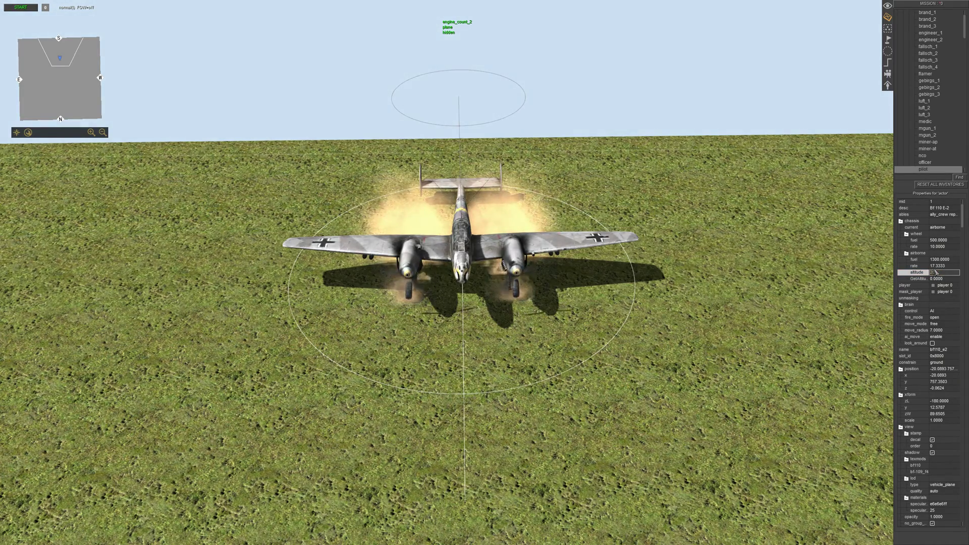
text(20)
key(Return)
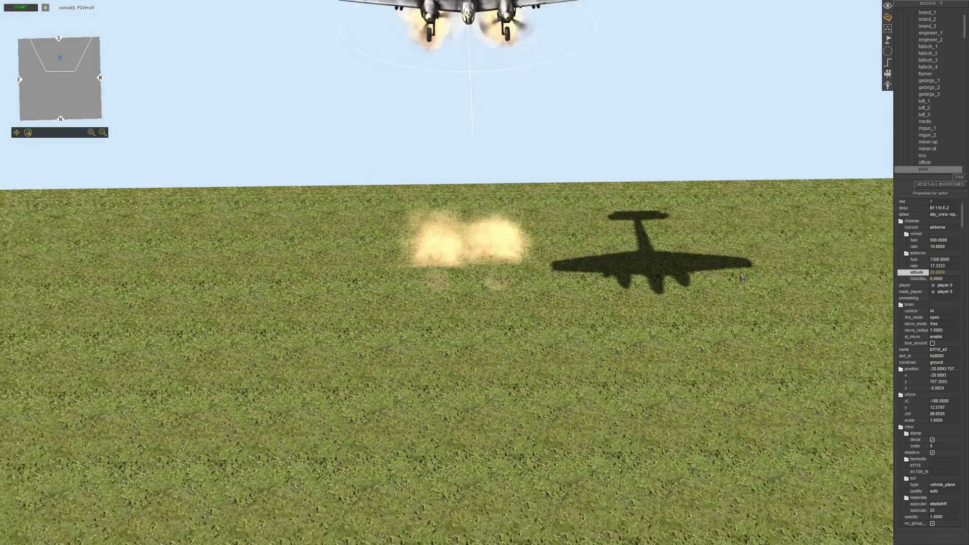
scroll(741, 277, down, 4)
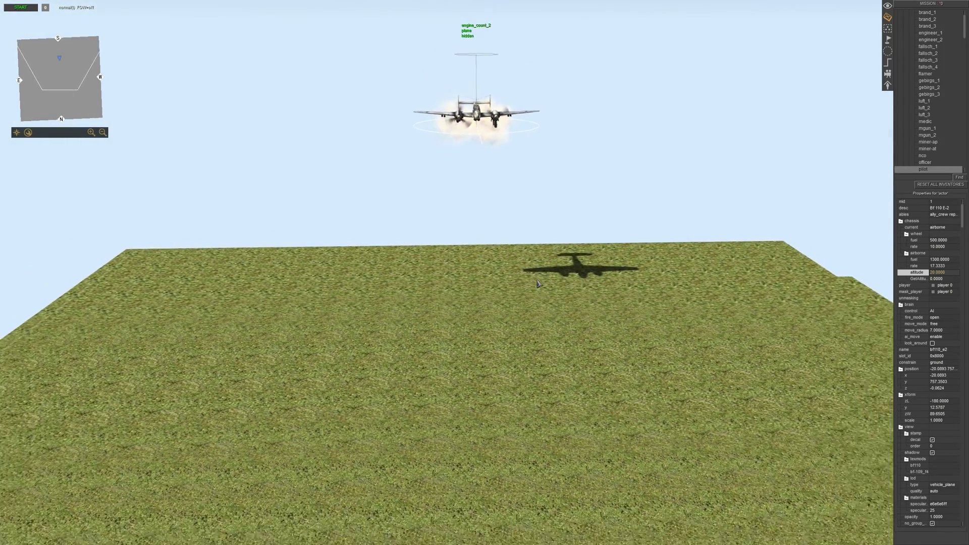
scroll(538, 283, up, 2)
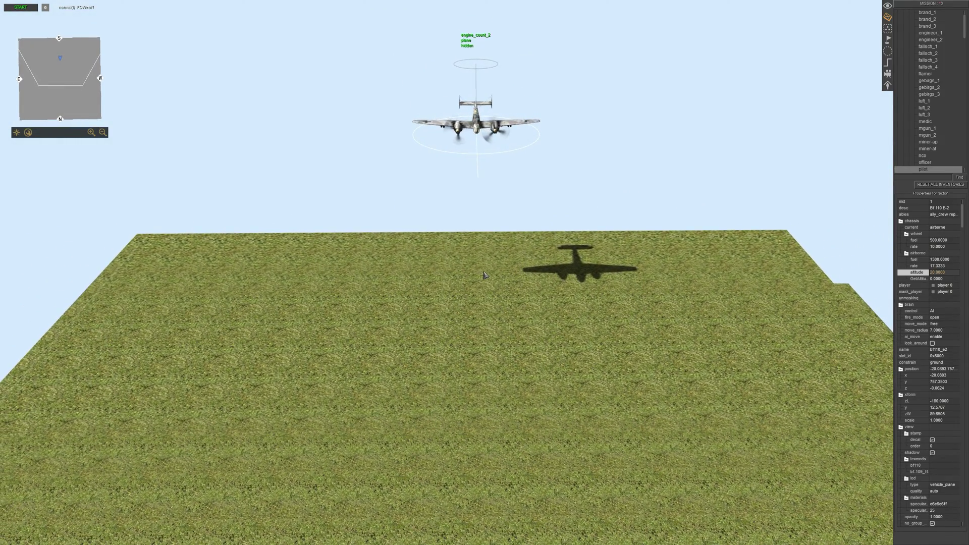
scroll(504, 97, up, 4)
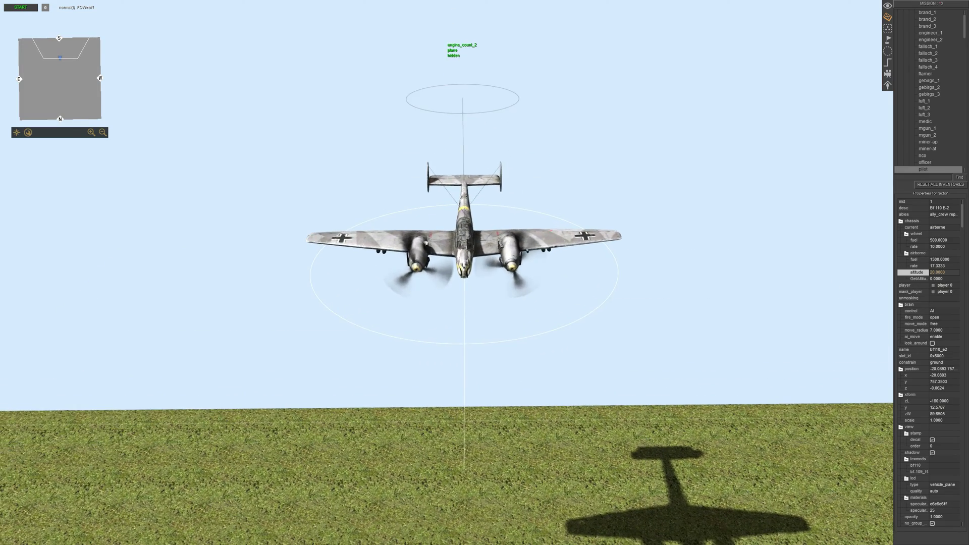
click(934, 229)
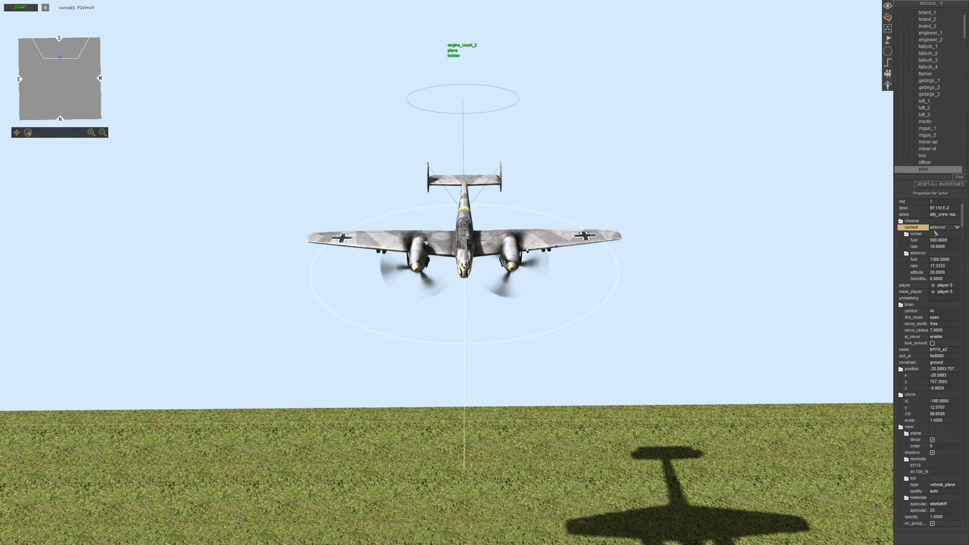
click(917, 272)
scroll(629, 266, down, 5)
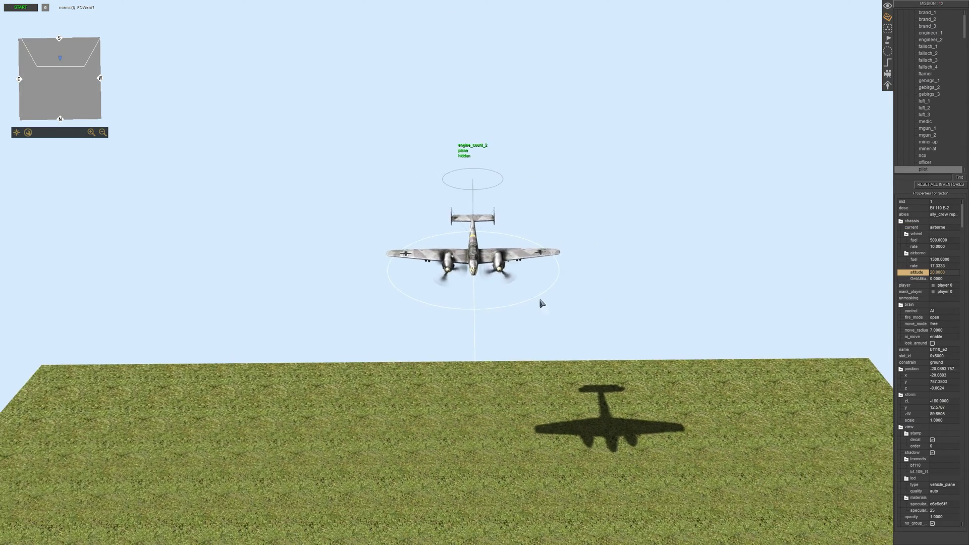
Step: Lift the Bf 110 higher into the sky
drag(494, 312, 478, 99)
click(480, 156)
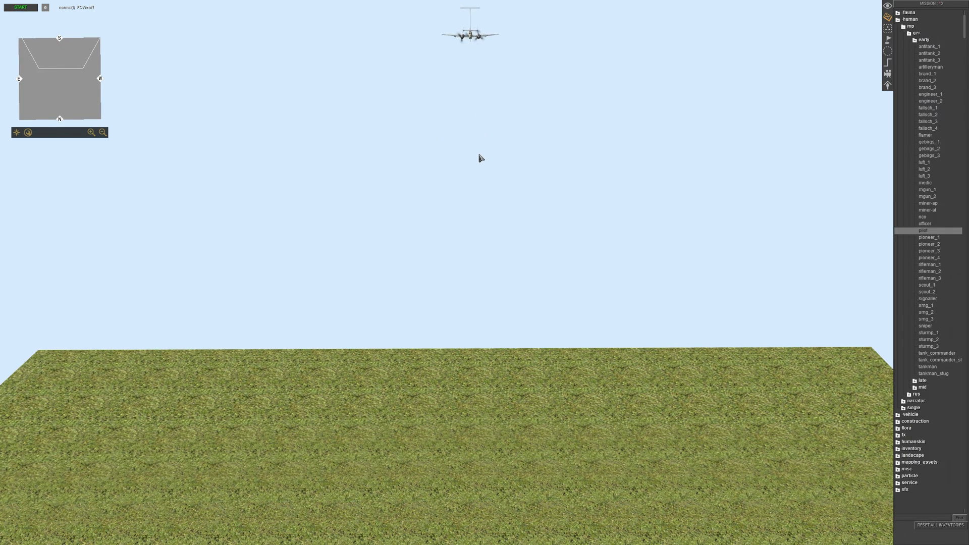
middle_drag(480, 156, 480, 121)
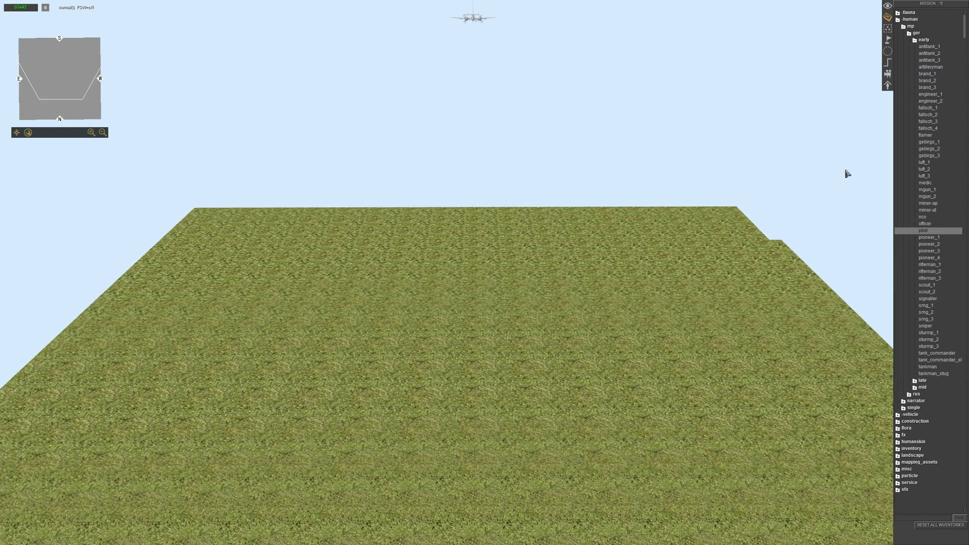
Step: Place a waypoint near the field centre, then deselect it
click(890, 41)
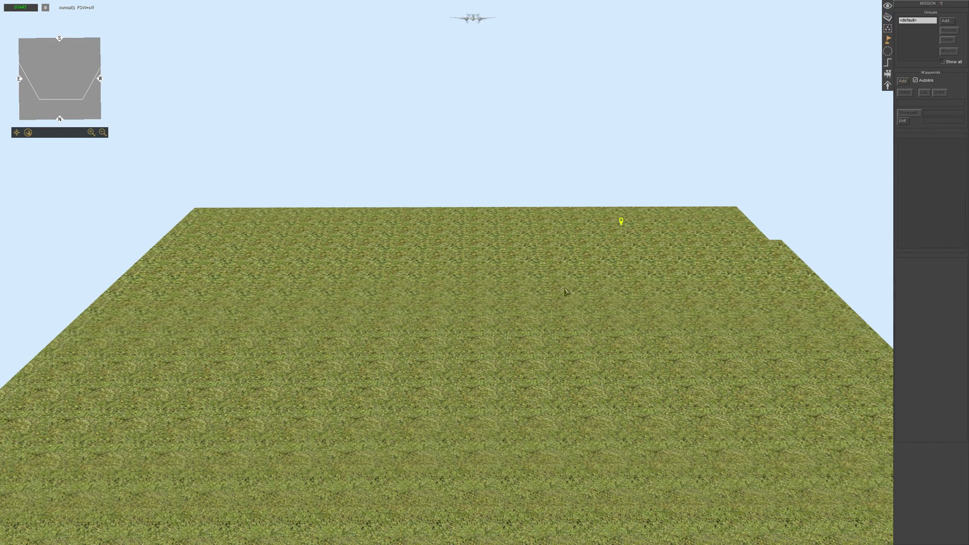
scroll(452, 396, down, 2)
click(451, 393)
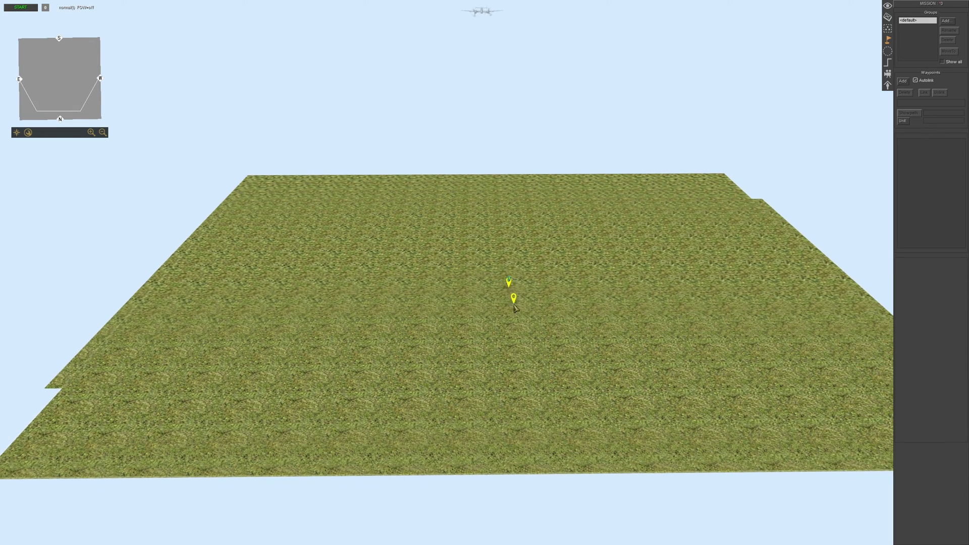
click(509, 290)
scroll(603, 263, up, 2)
scroll(606, 303, up, 2)
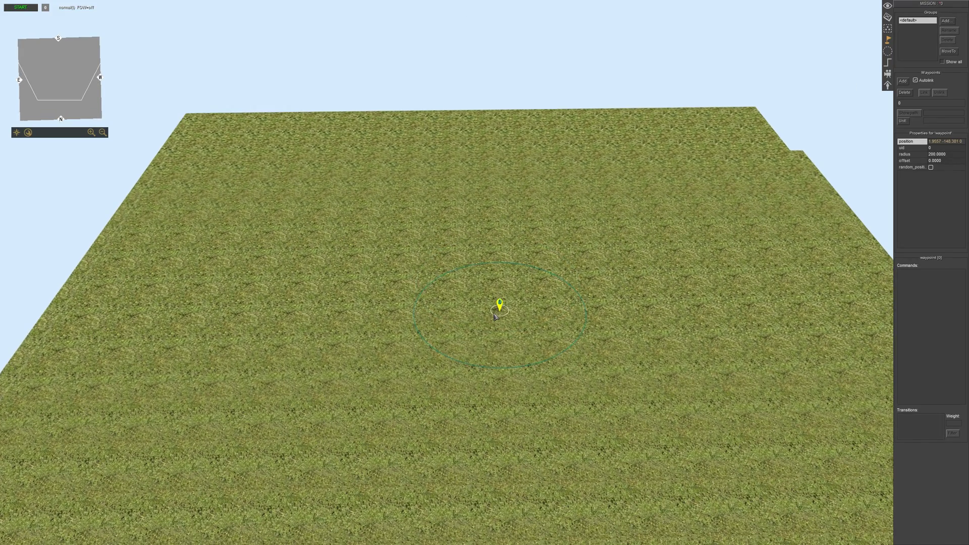
right_click(610, 341)
scroll(600, 328, up, 3)
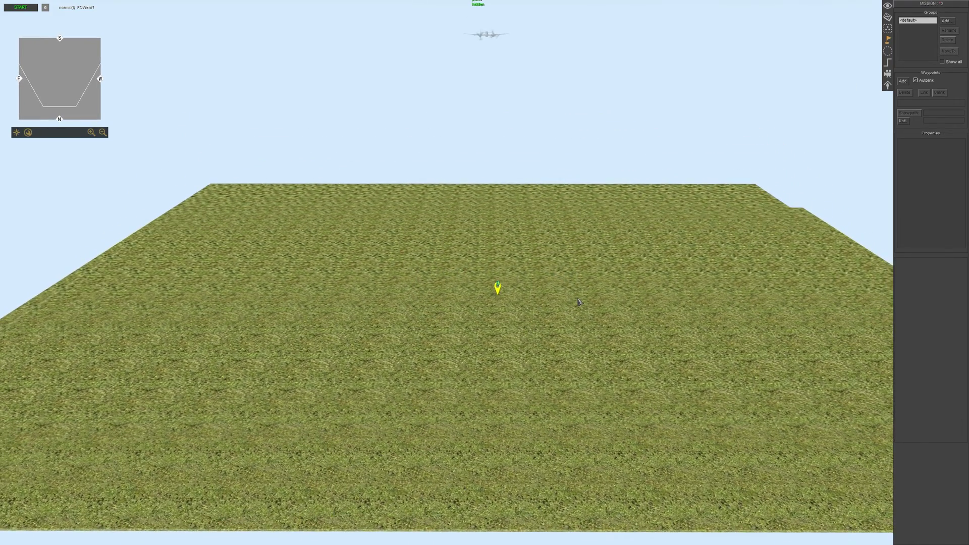
scroll(579, 302, up, 2)
Step: Create a new trigger named for the air strike in the mission triggers
click(888, 62)
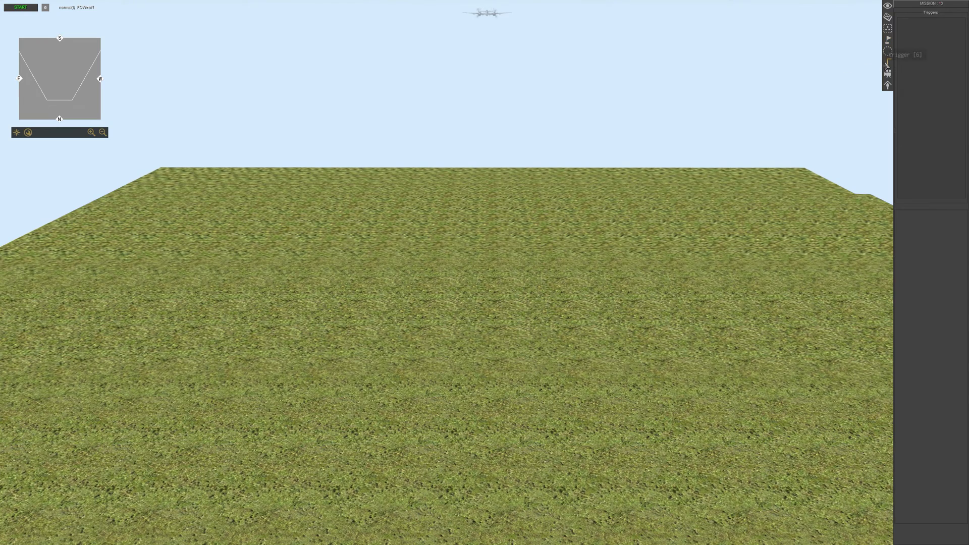
scroll(607, 177, down, 1)
right_click(911, 39)
click(917, 46)
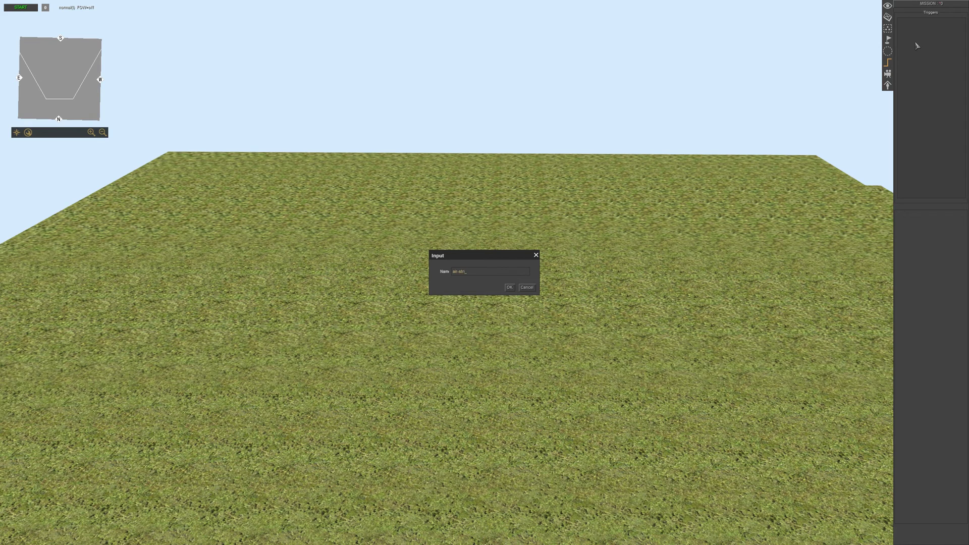
key(Return)
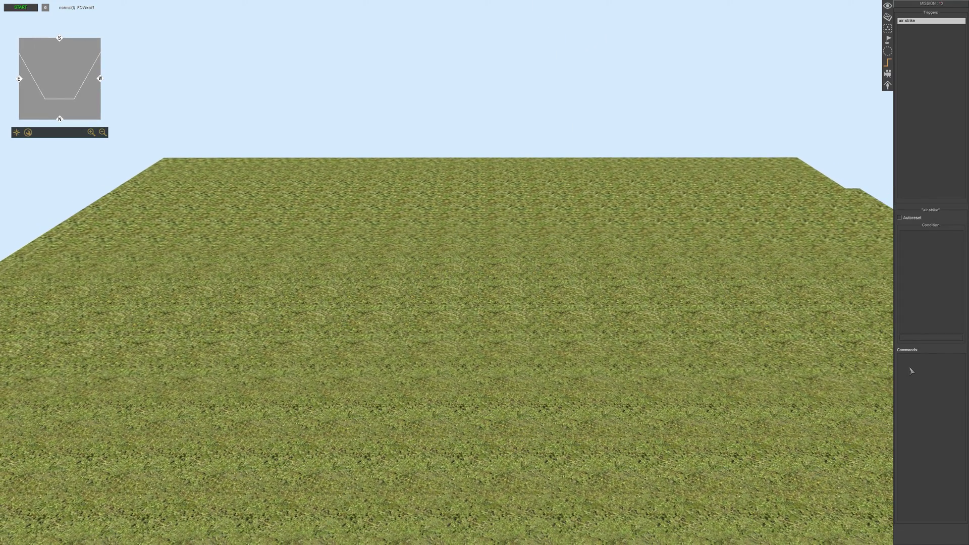
Step: Add an air_attack command from the actor category to the trigger
right_click(911, 368)
click(922, 373)
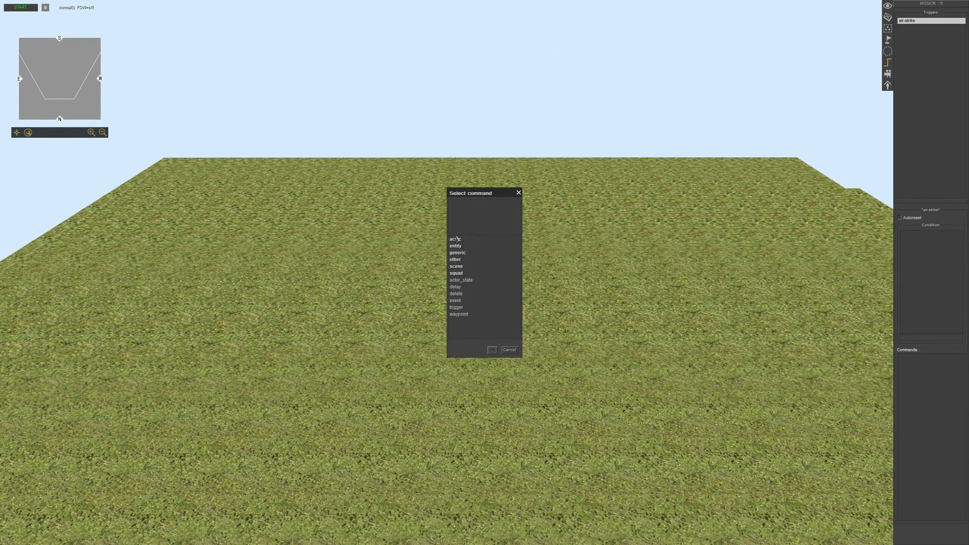
double_click(459, 241)
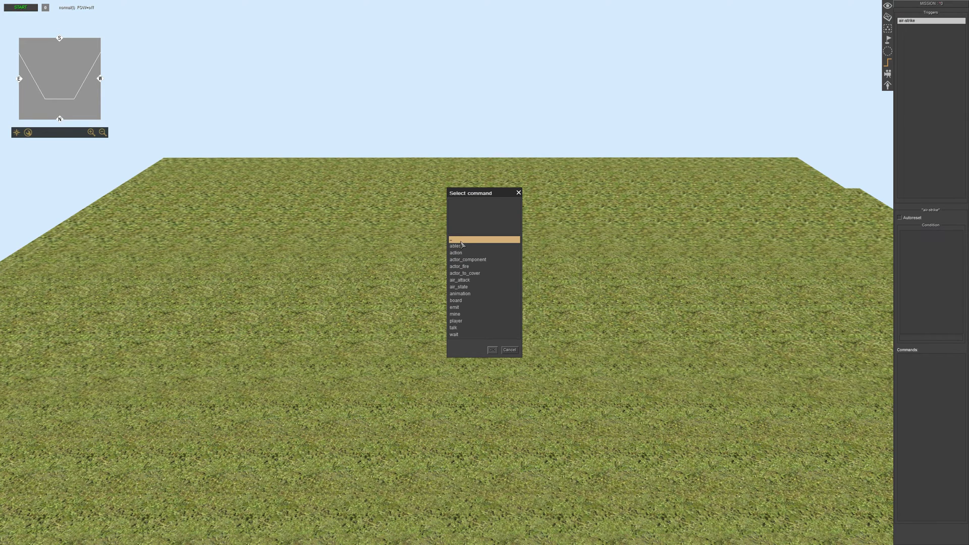
click(461, 280)
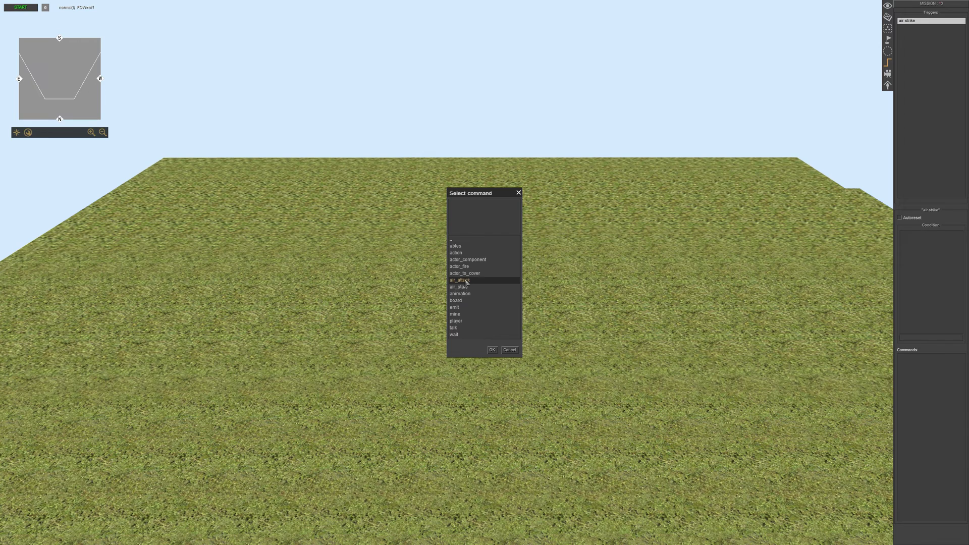
double_click(466, 281)
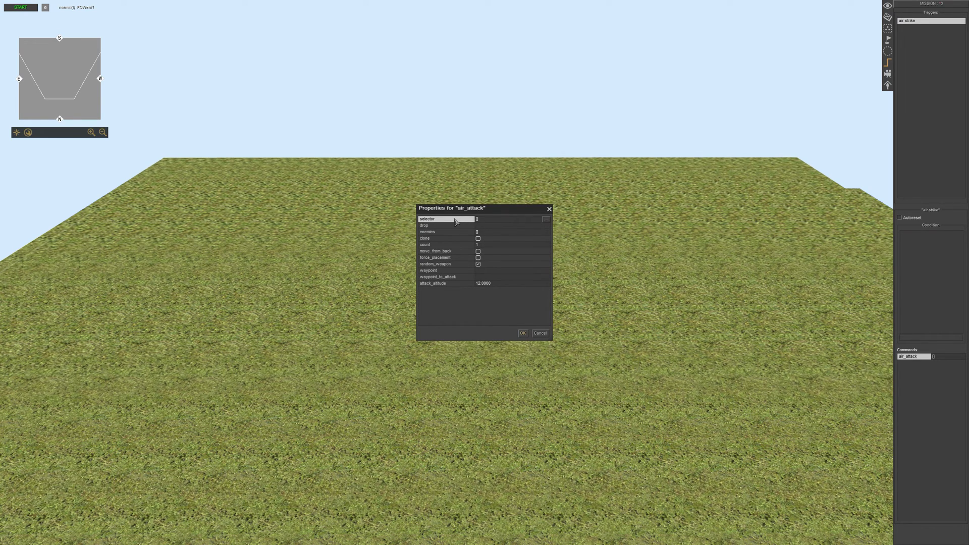
Step: Set the air attack's selector to the unit tagged 'plane'
click(546, 220)
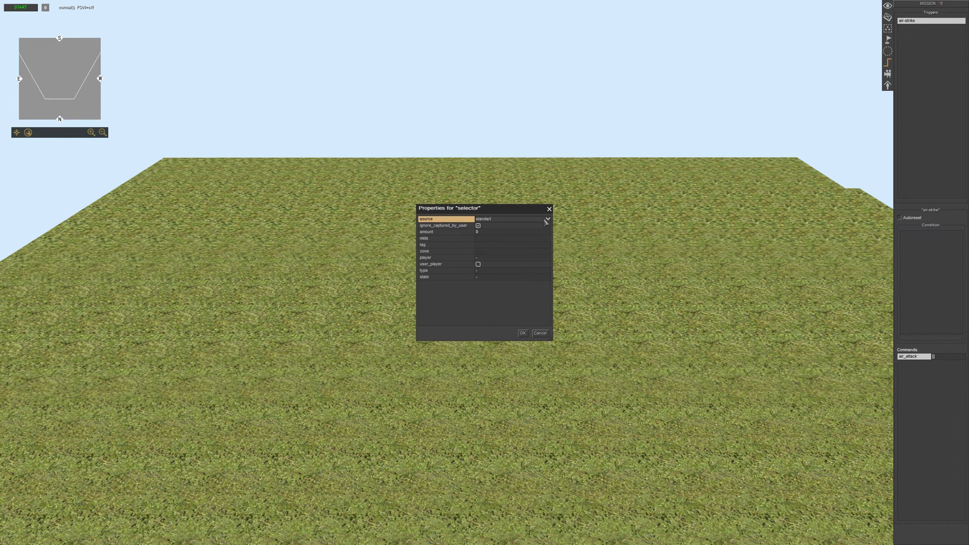
click(443, 244)
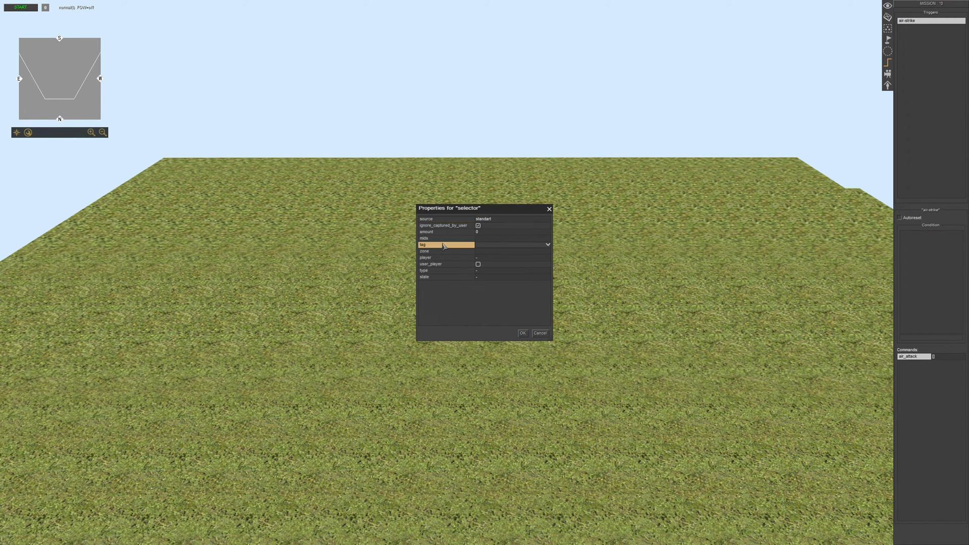
click(547, 246)
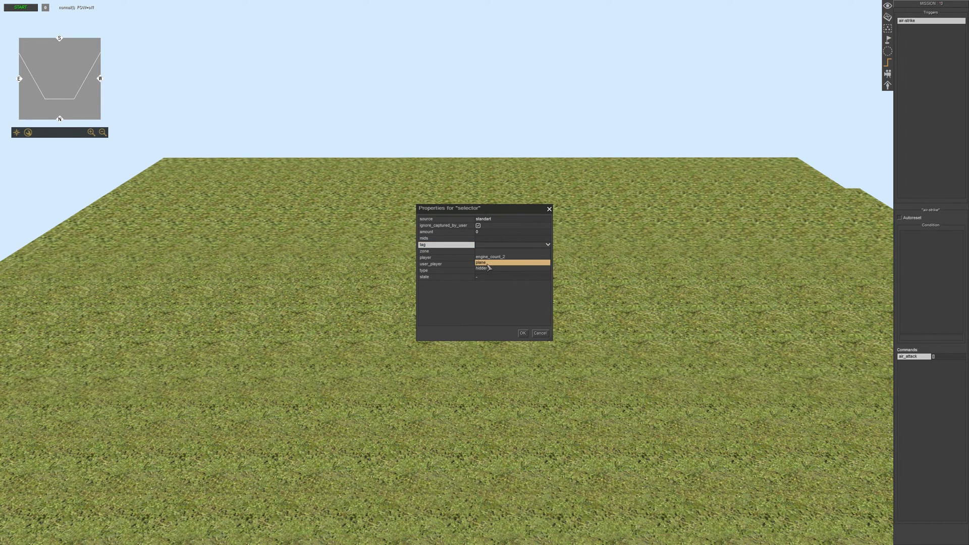
click(488, 263)
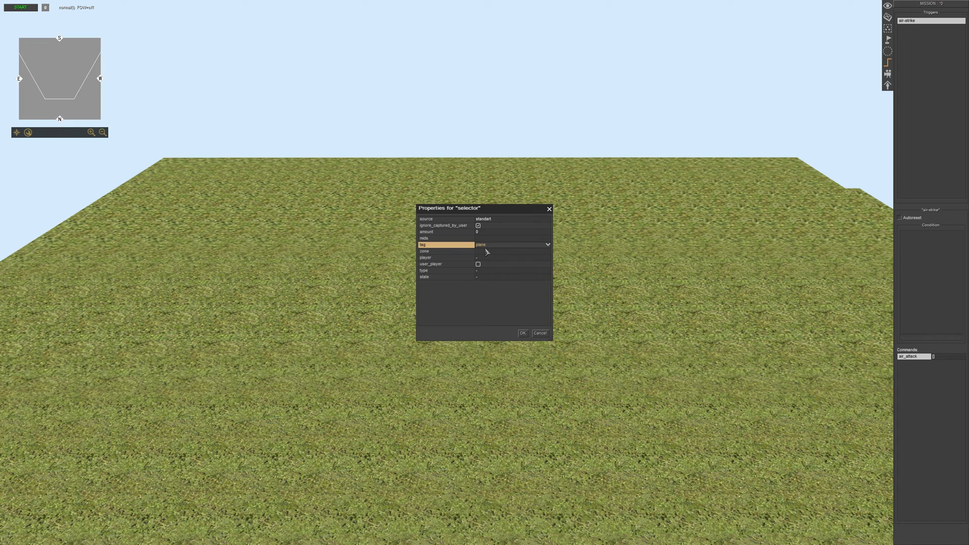
key(Return)
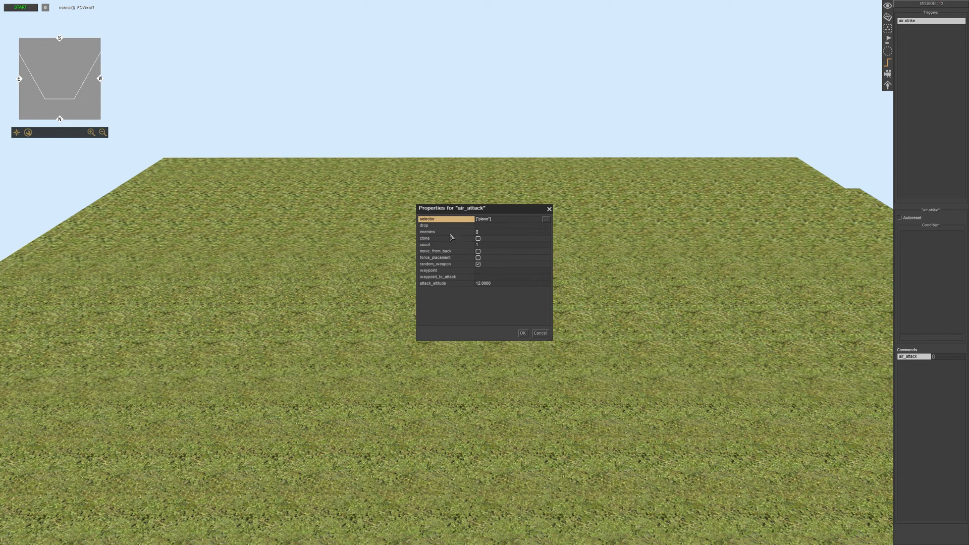
Step: Enable move_from_back, disable random_weapon, and start editing the attack altitude
click(437, 253)
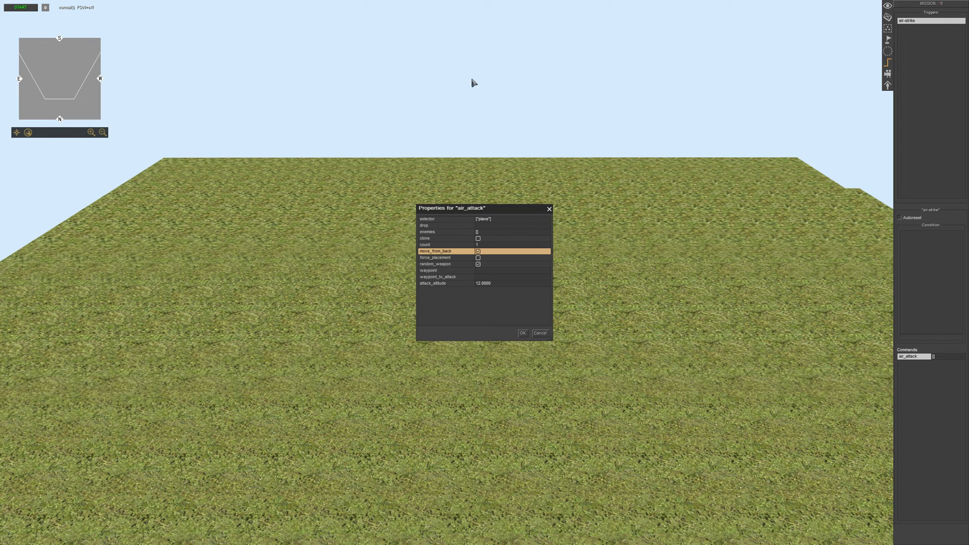
click(437, 265)
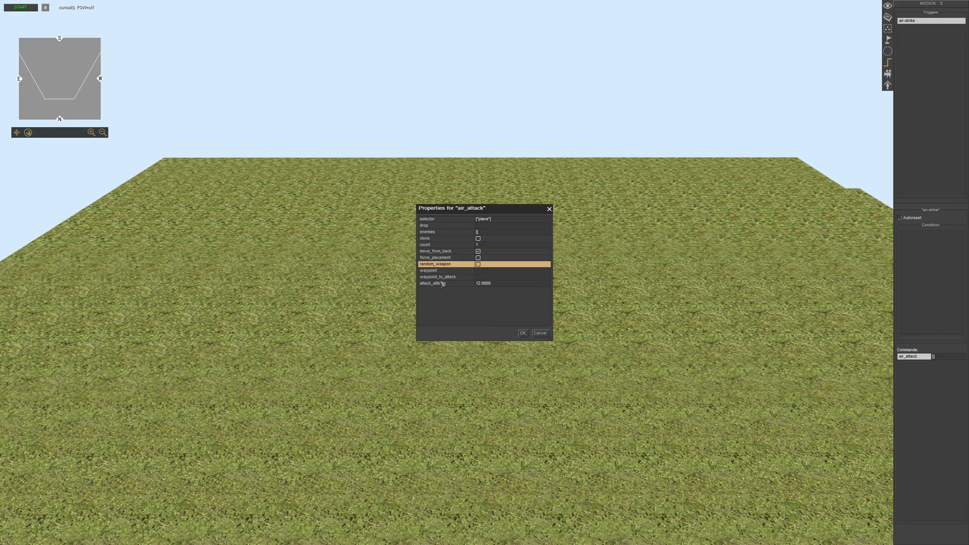
click(488, 277)
click(492, 278)
click(497, 284)
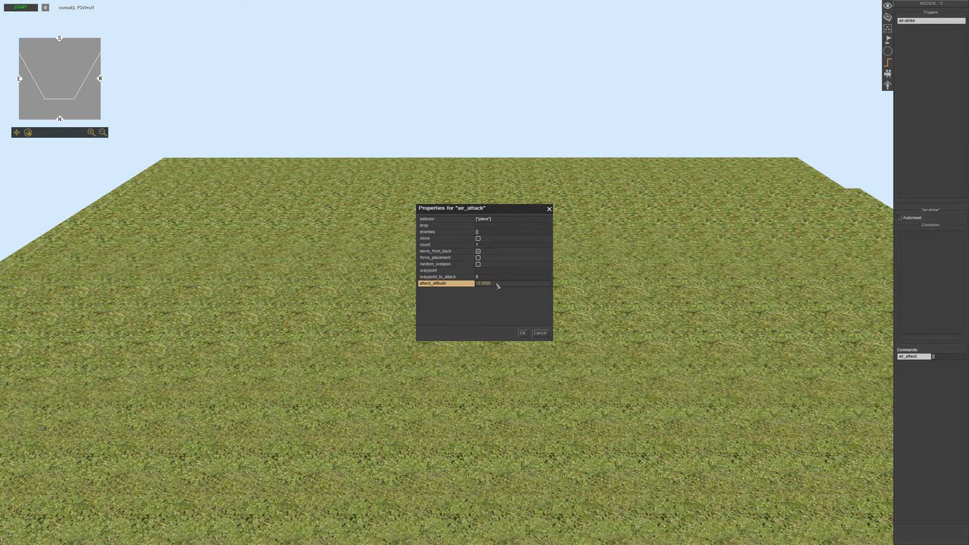
click(497, 284)
Step: Enter 20 as the air_attack's attack_altitude, then re-edit the field several times, also trying 40
text(20)
key(Return)
key(Return)
click(502, 286)
key(Return)
click(463, 286)
double_click(507, 287)
text(40)
key(Return)
click(485, 284)
key(Return)
Step: Confirm the air_attack settings and add an actor > air_state command to the trigger
click(523, 333)
right_click(911, 377)
click(925, 380)
double_click(457, 240)
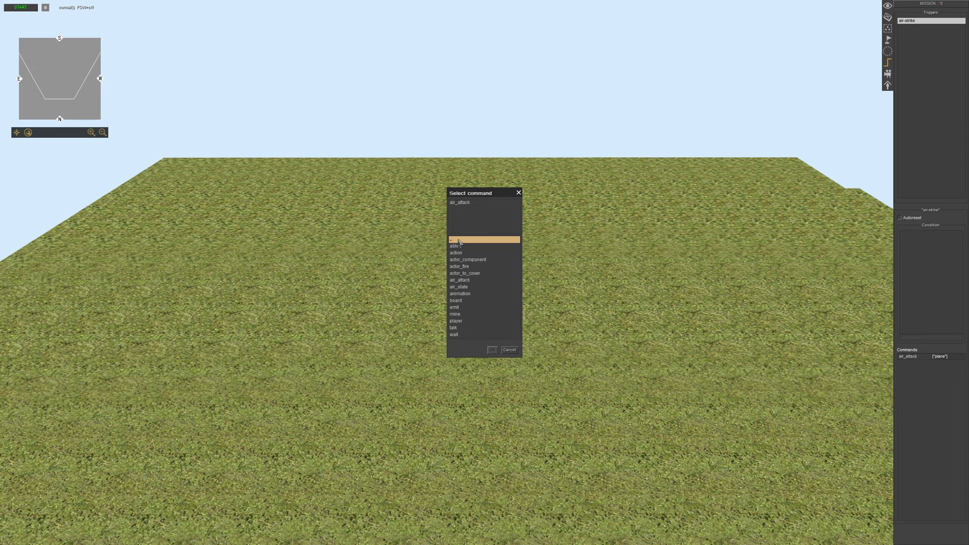
click(461, 287)
double_click(460, 287)
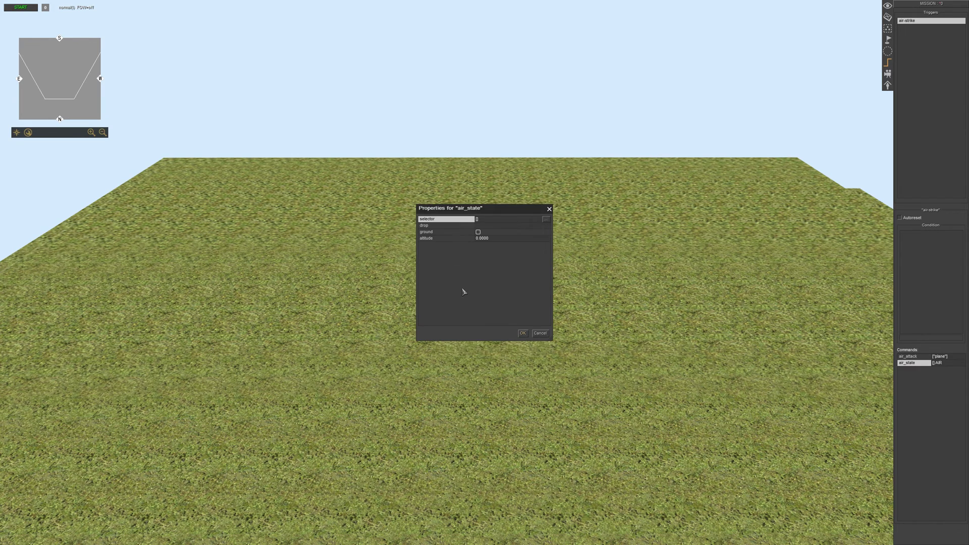
Step: Set the air_state selector to tag 'plane', enable ground, and confirm
click(546, 220)
click(491, 245)
click(491, 244)
click(501, 262)
key(Return)
click(478, 232)
key(Return)
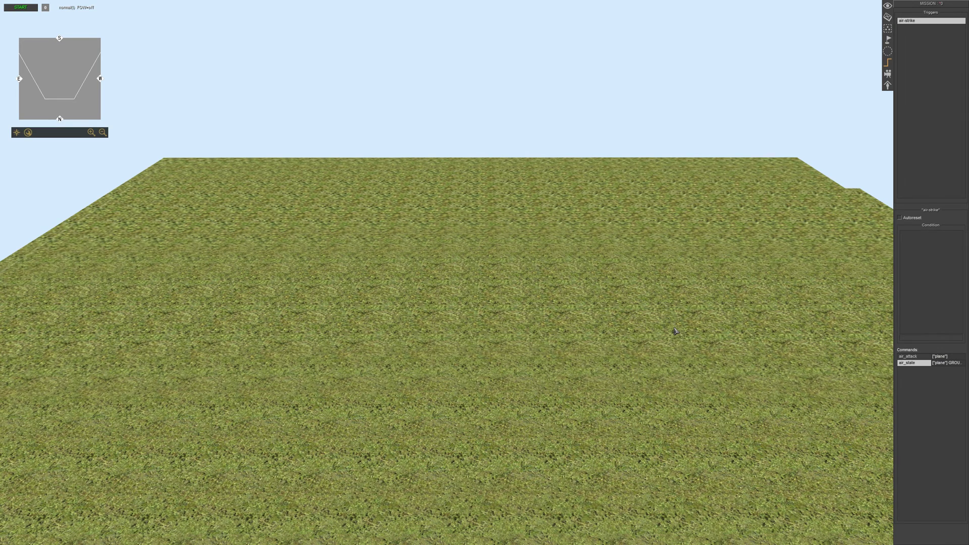
Step: Insert a delay command after air_state and set its time to 1
right_click(915, 377)
click(930, 384)
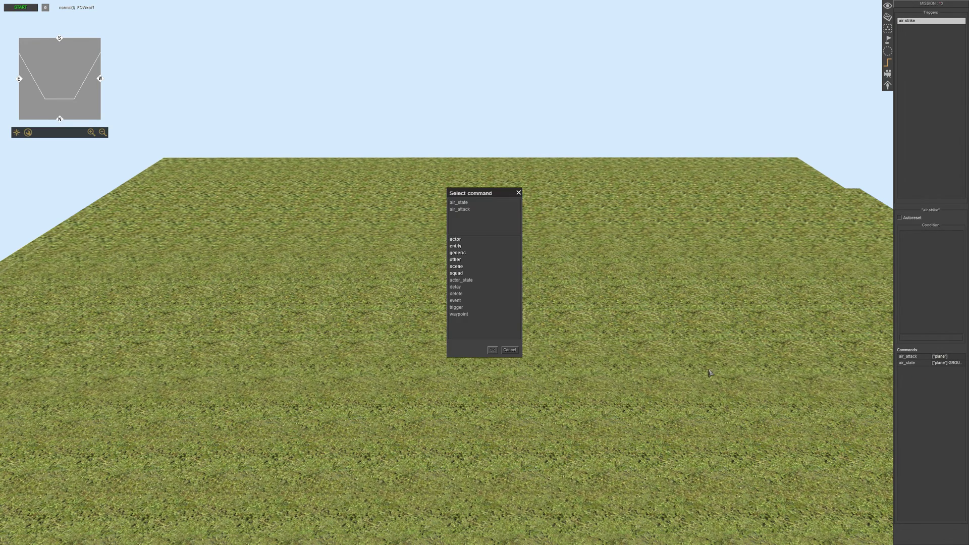
click(456, 287)
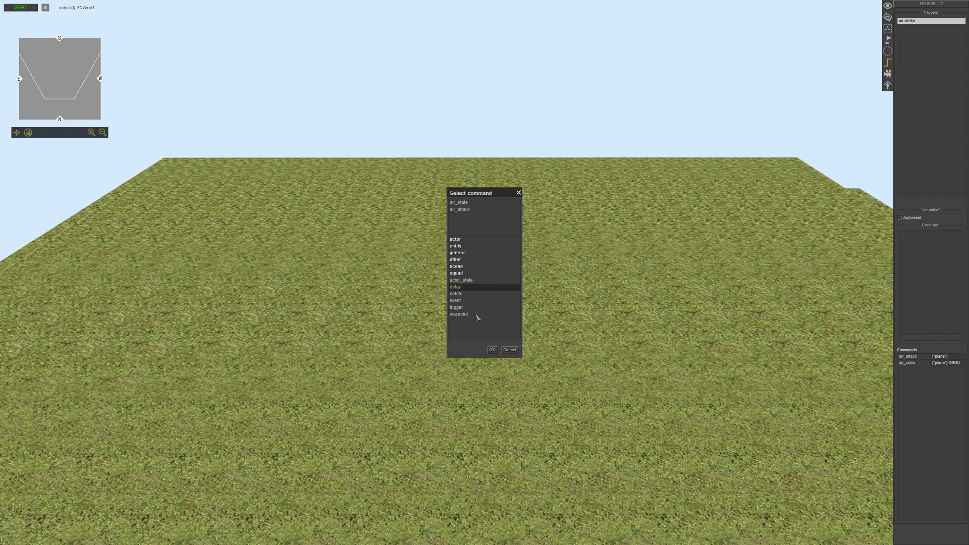
key(Return)
click(491, 220)
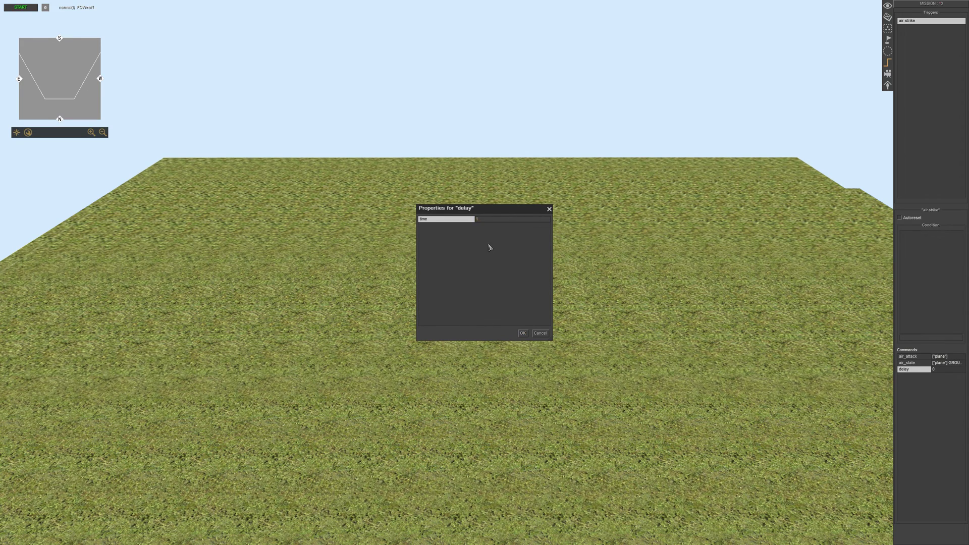
text(1)
key(Return)
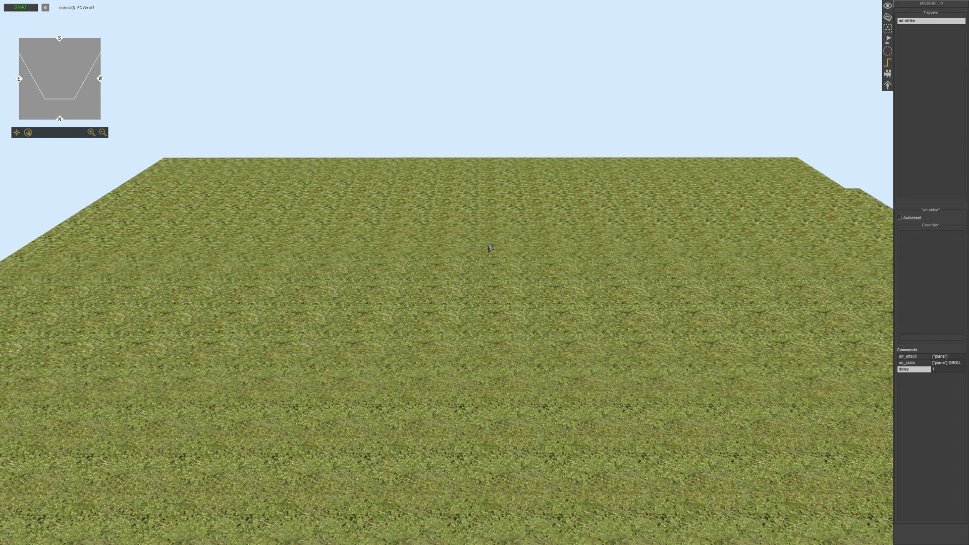
Step: Add a second air_state command from the recent list with altitude 20
right_click(930, 389)
click(931, 393)
click(461, 216)
click(460, 209)
key(Return)
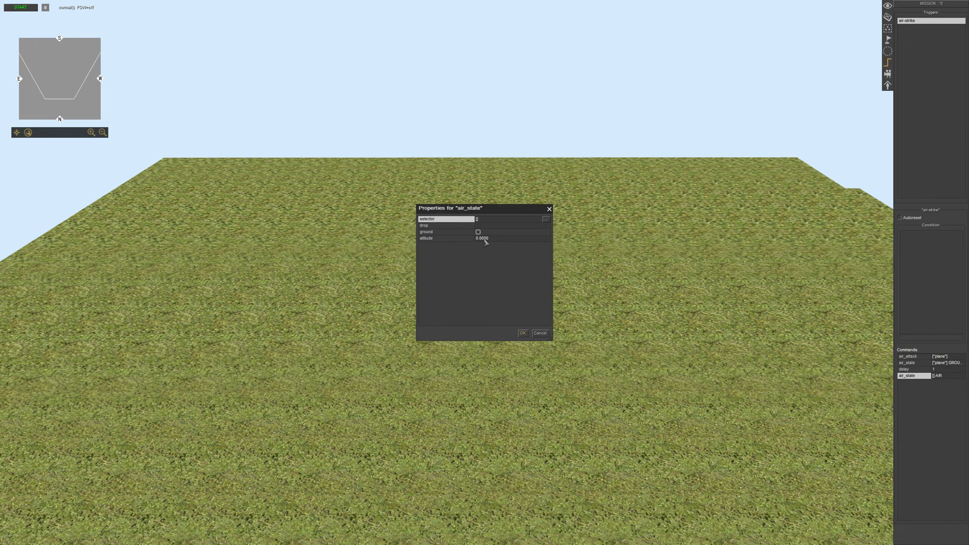
click(485, 238)
text(20)
key(Return)
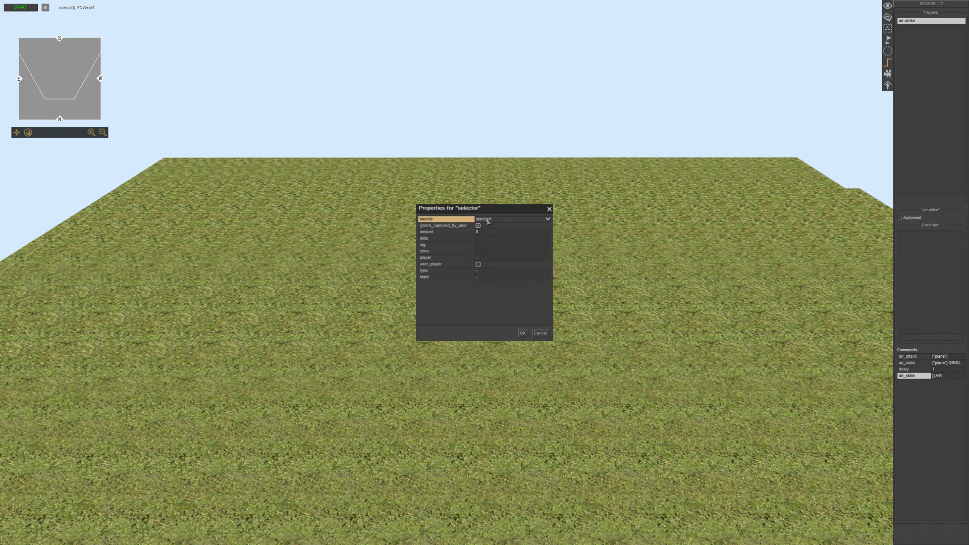
Step: Set the new air_state's selector to tag 'plane' and confirm
click(495, 246)
click(549, 246)
click(502, 268)
key(Return)
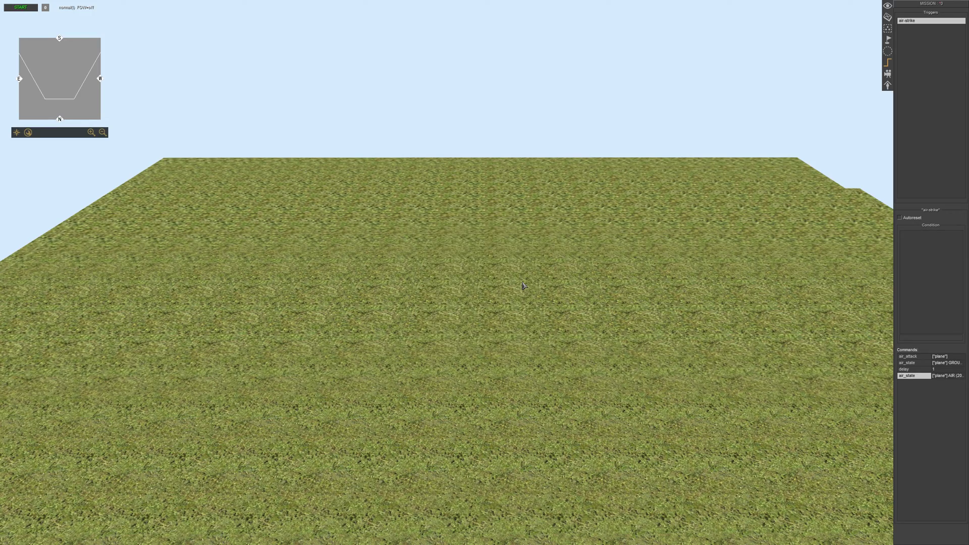
scroll(523, 285, down, 3)
Step: Orbit around the field and save the mission from the Escape menu
middle_drag(523, 285, 550, 296)
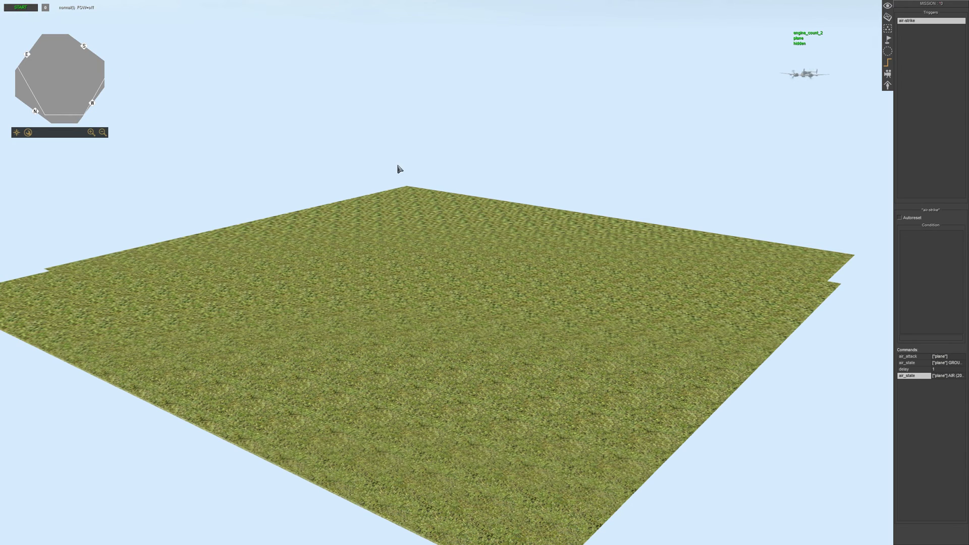
key(Escape)
click(484, 245)
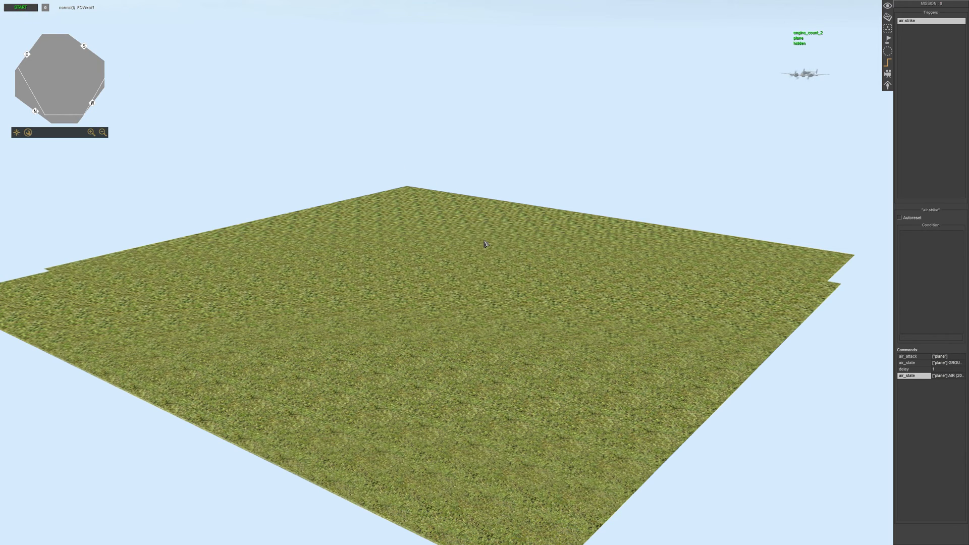
Step: Start the simulation and orbit the camera to watch the plane bomb the field
click(21, 9)
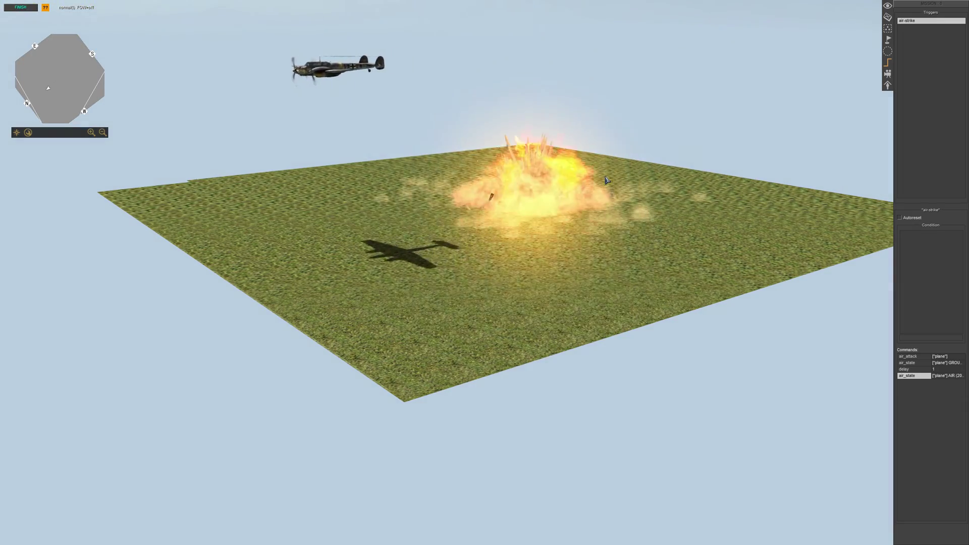
middle_drag(607, 180, 564, 279)
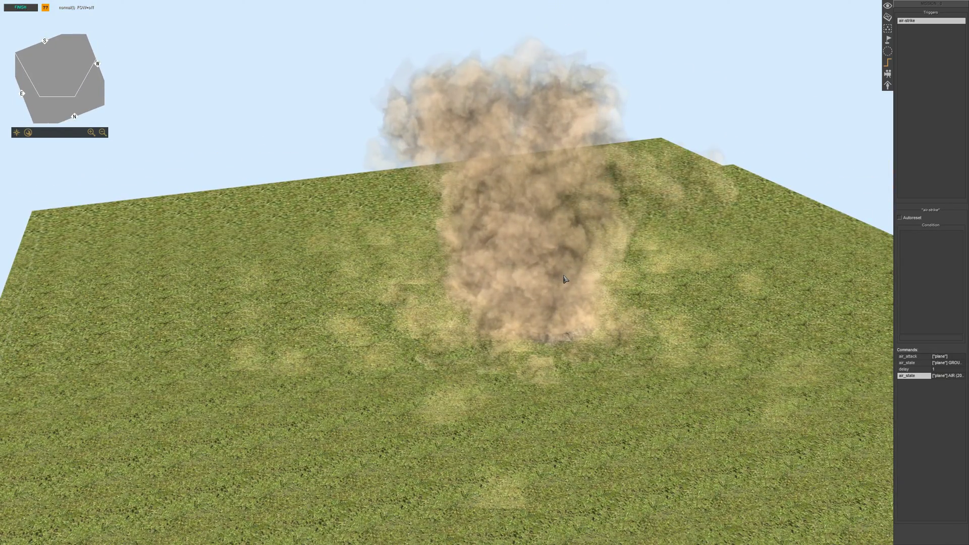
middle_drag(553, 279, 505, 253)
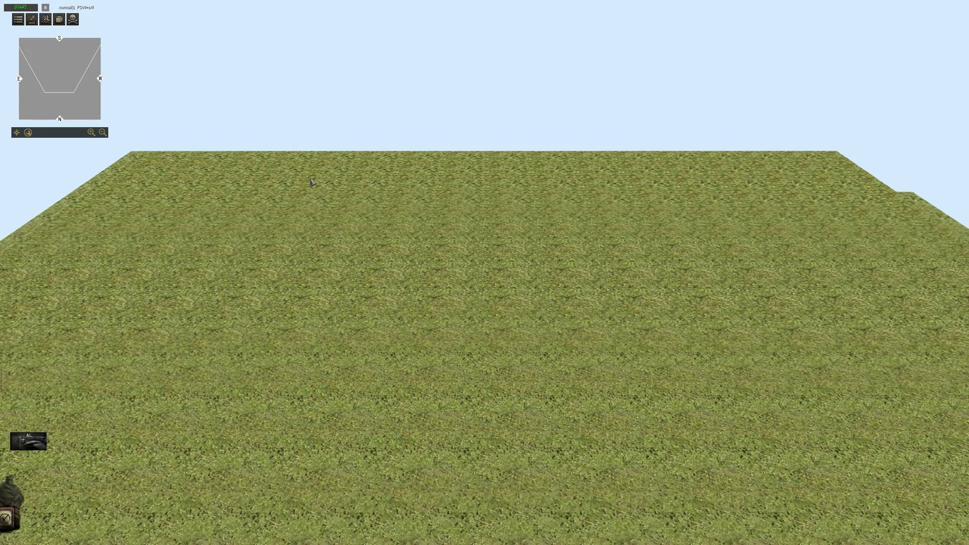
Step: Check the BF 110 E-2's bomb slot showing SC-250/SC-50, then deselect the plane
scroll(311, 181, down, 3)
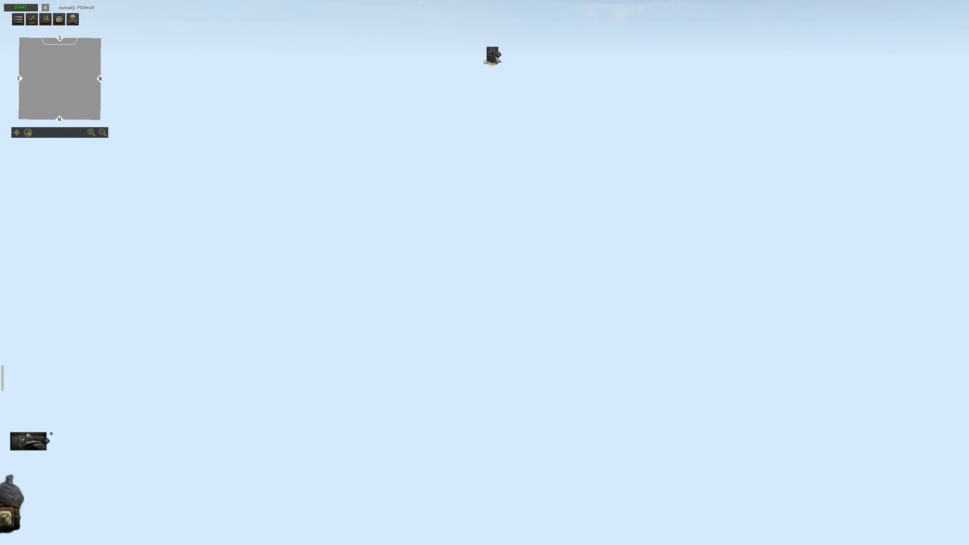
click(494, 56)
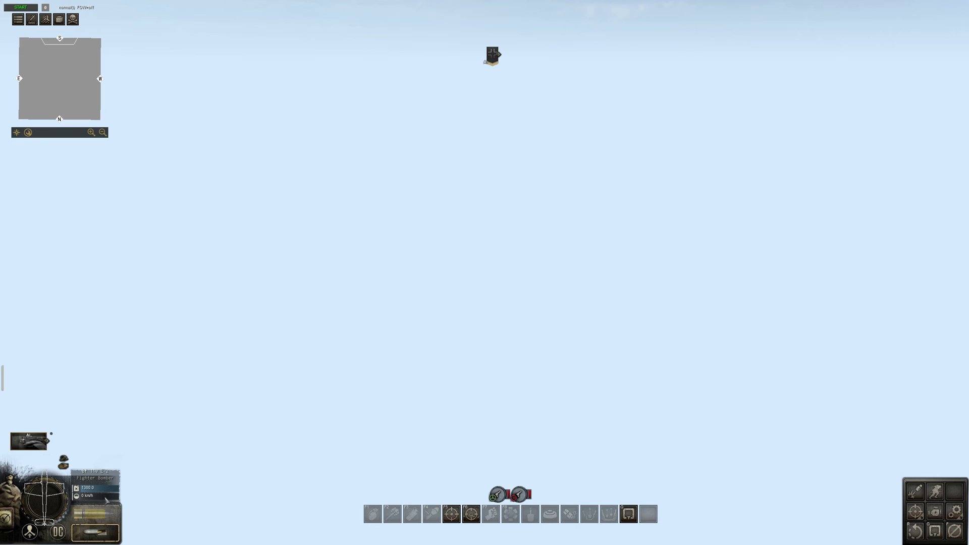
click(103, 532)
click(281, 451)
Step: Save the mission again and restart the simulation
scroll(281, 452, down, 3)
key(Escape)
click(487, 248)
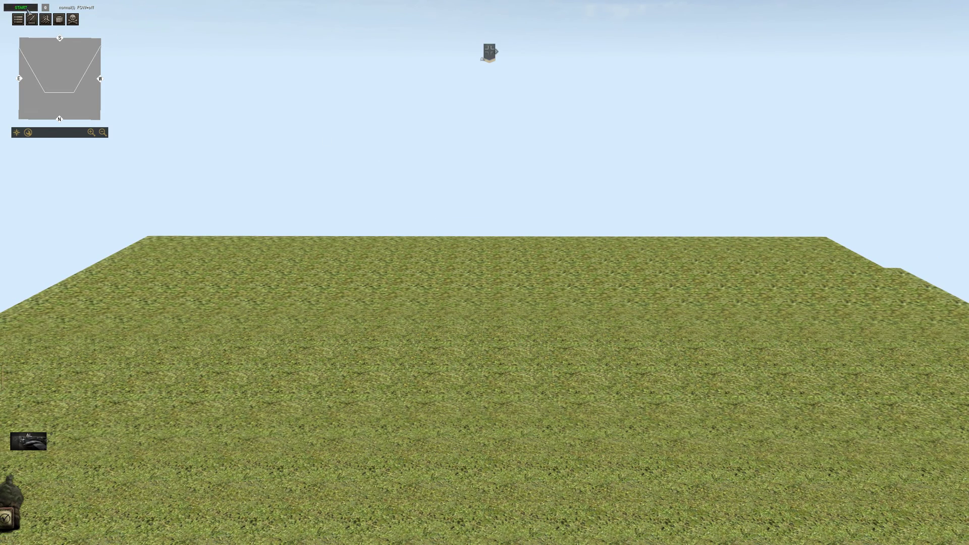
click(29, 9)
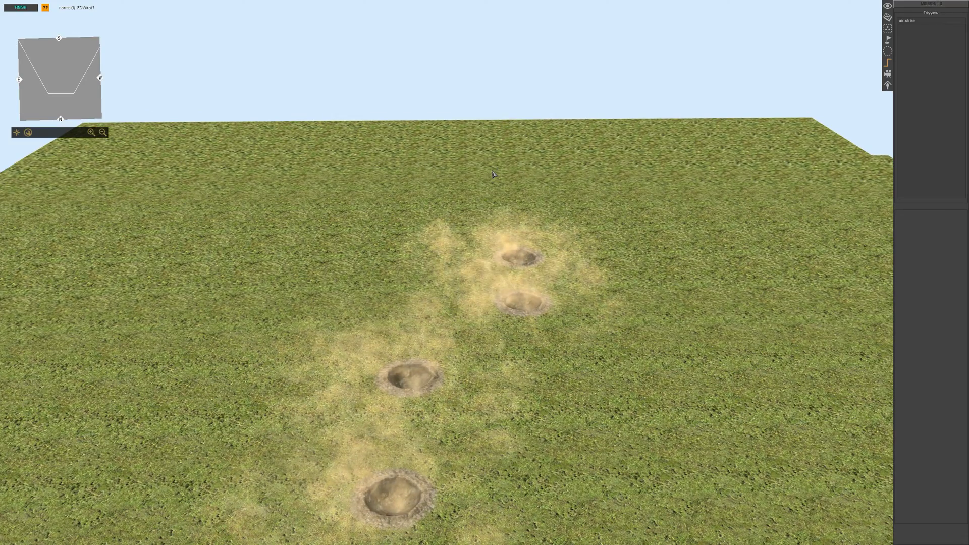
Step: Watch the second bombing run, then exit game mode with Escape so the scene resets
scroll(433, 273, down, 2)
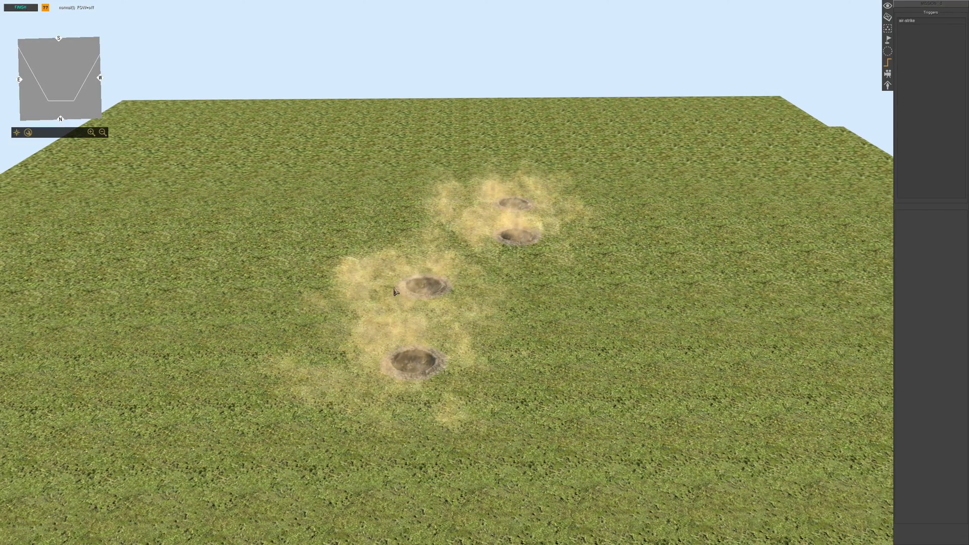
scroll(394, 291, down, 2)
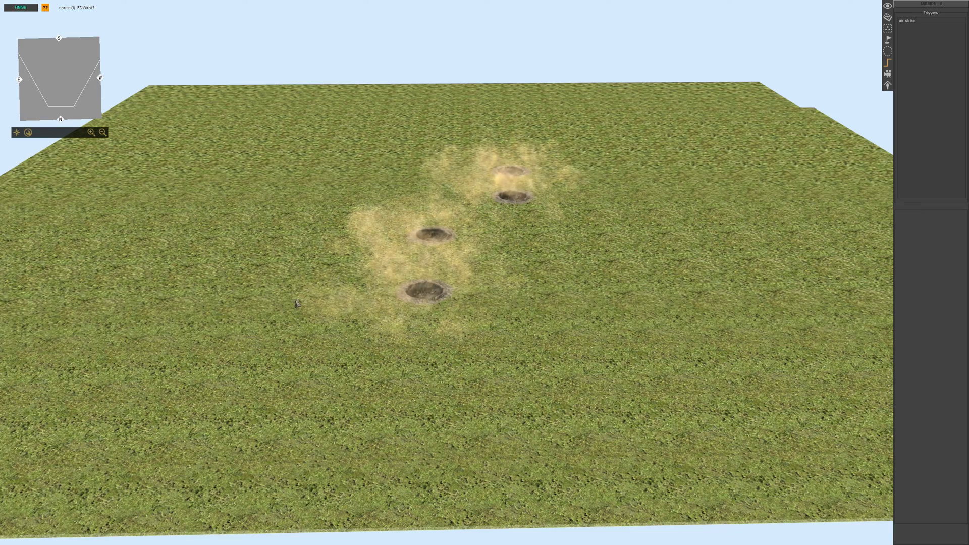
scroll(600, 306, down, 1)
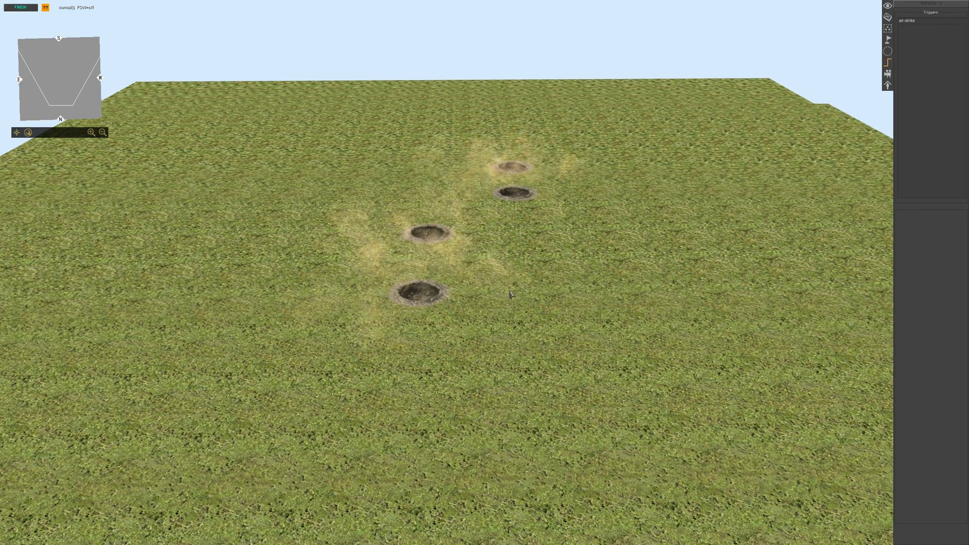
scroll(506, 293, down, 4)
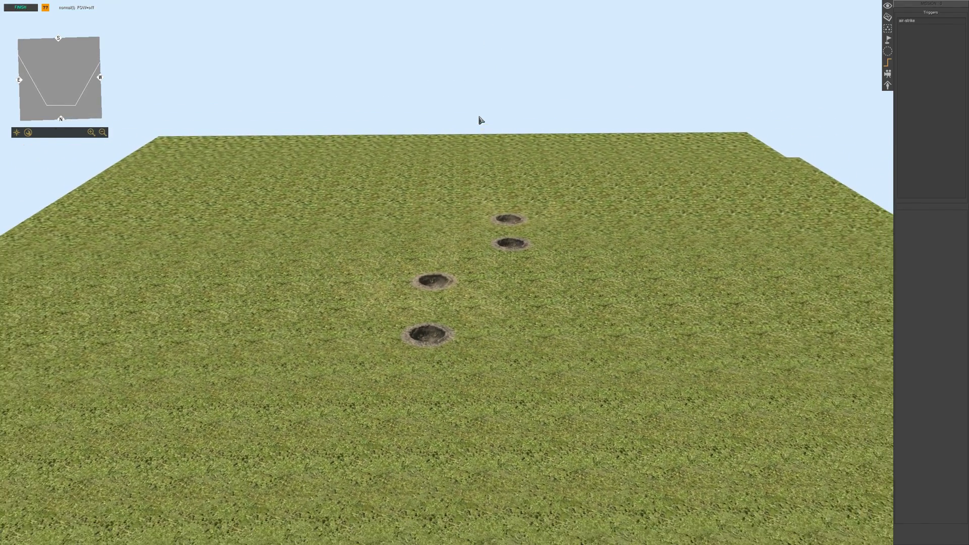
scroll(327, 61, up, 1)
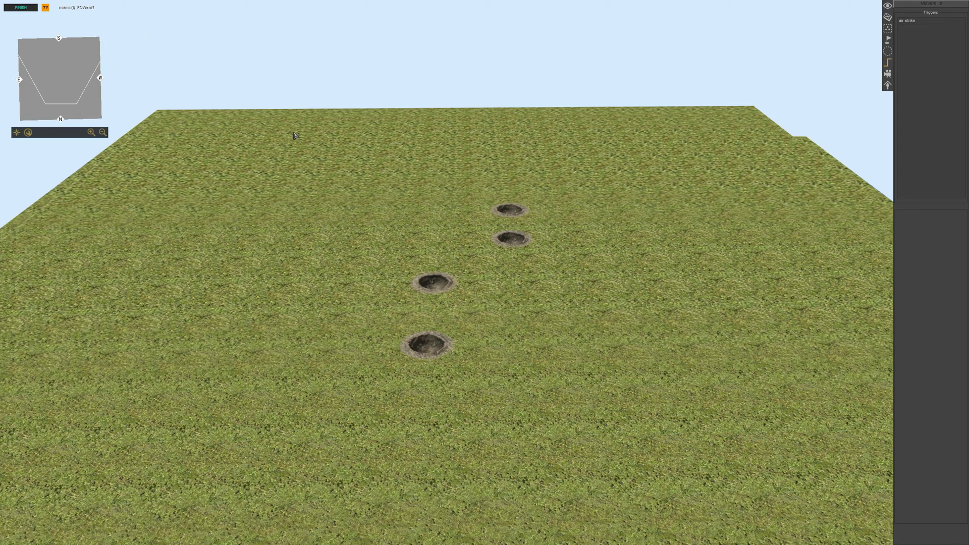
key(Escape)
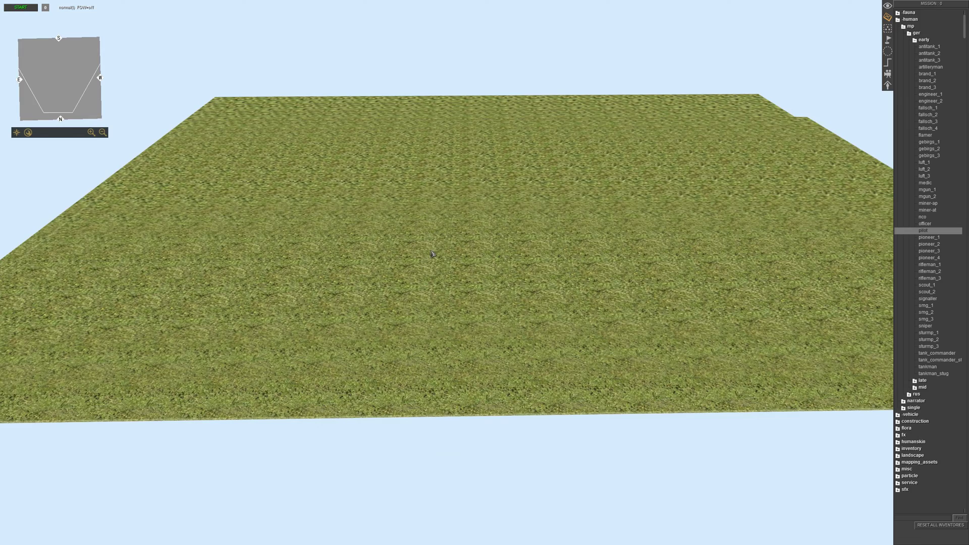
Step: Open human > mp > rus > early and place rifleman_1 soldiers in a row across the field
scroll(433, 253, up, 2)
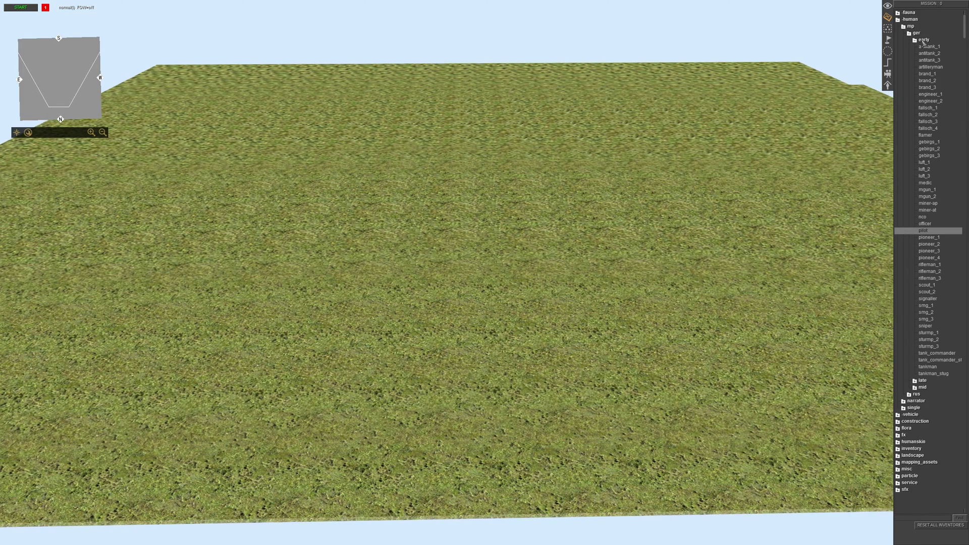
click(923, 40)
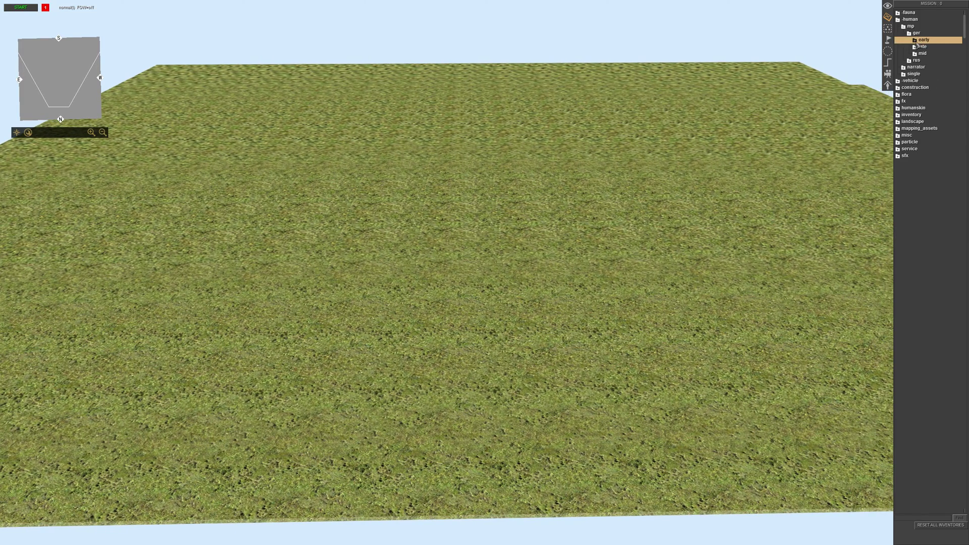
click(917, 60)
click(924, 46)
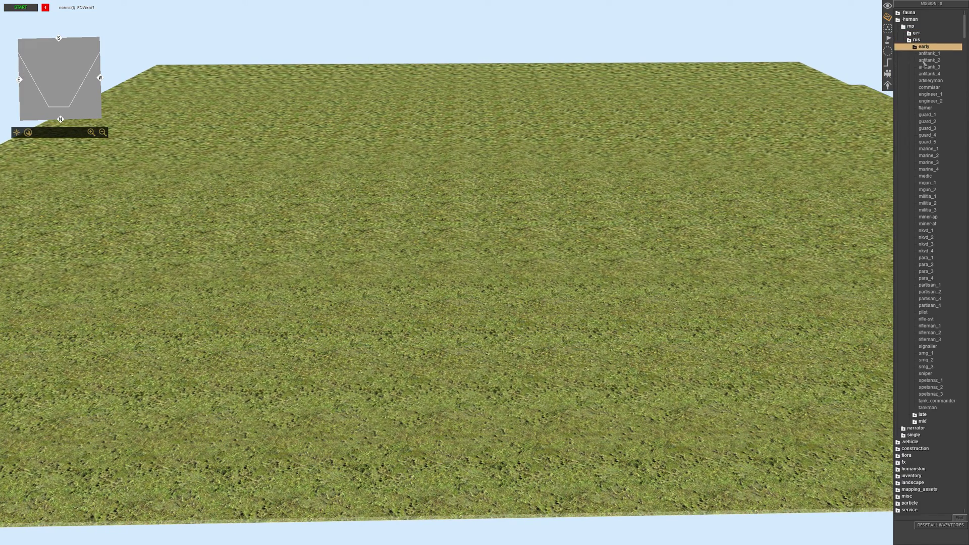
click(929, 326)
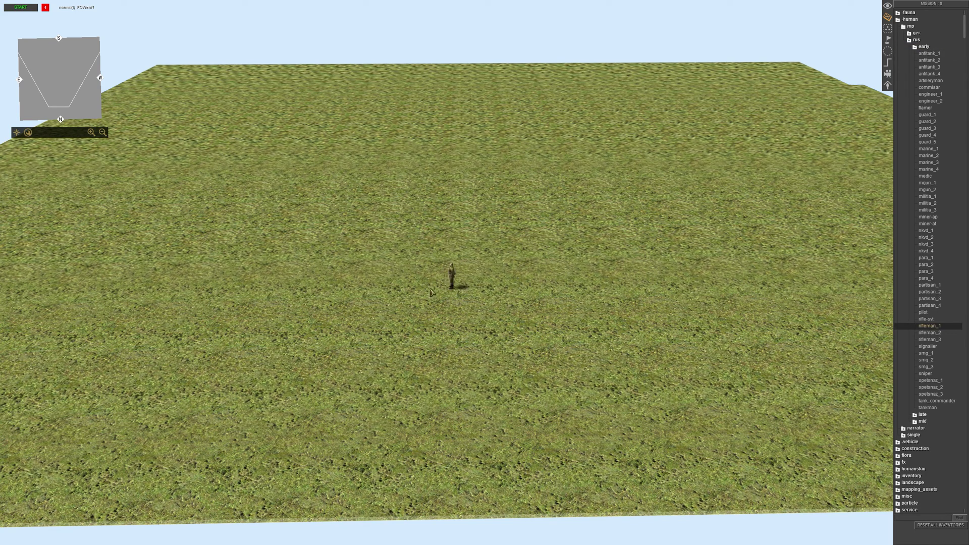
click(417, 282)
click(508, 281)
click(573, 278)
click(663, 278)
right_click(676, 290)
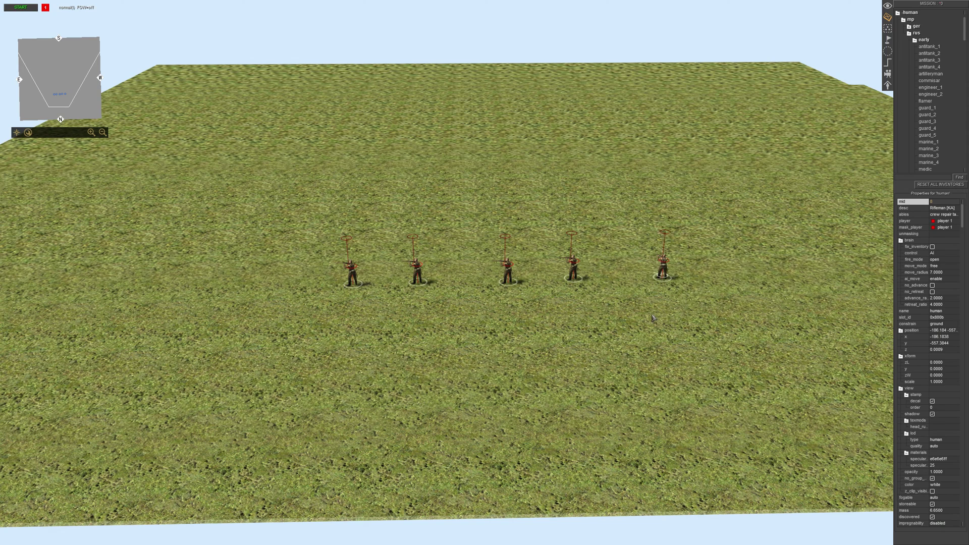
Step: Undo two edits, then place a single Soviet tankman beside the riflemen and select him
key(ctrl+z)
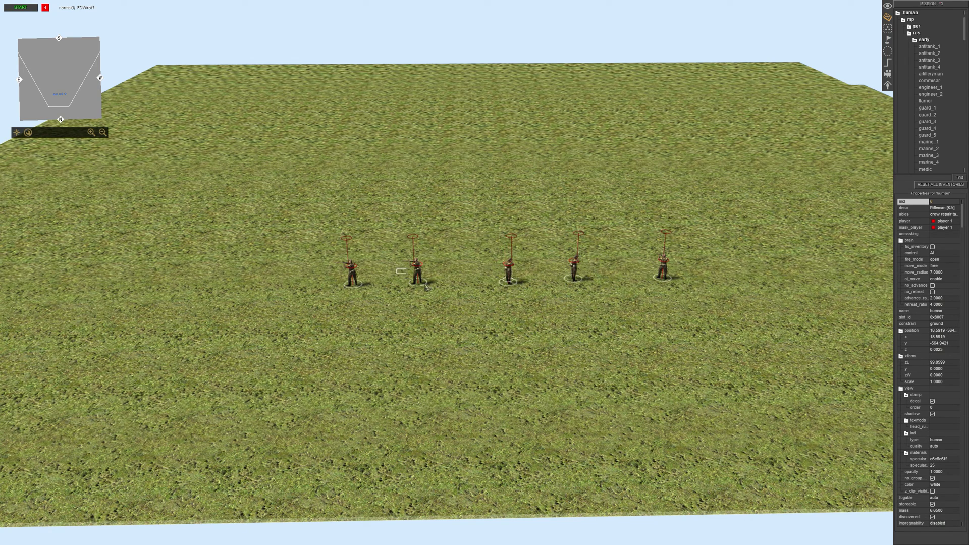
key(ctrl+z)
click(569, 338)
click(934, 408)
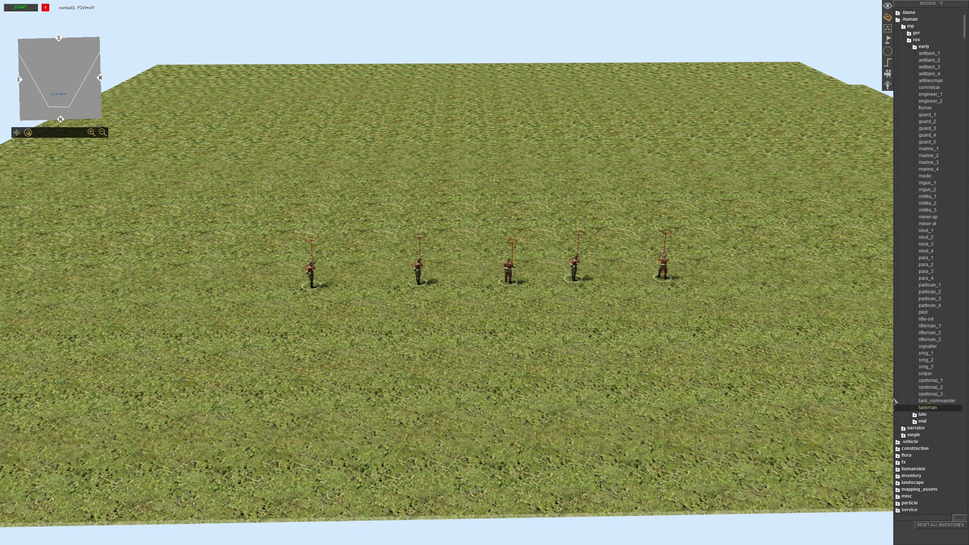
right_click(723, 311)
click(694, 282)
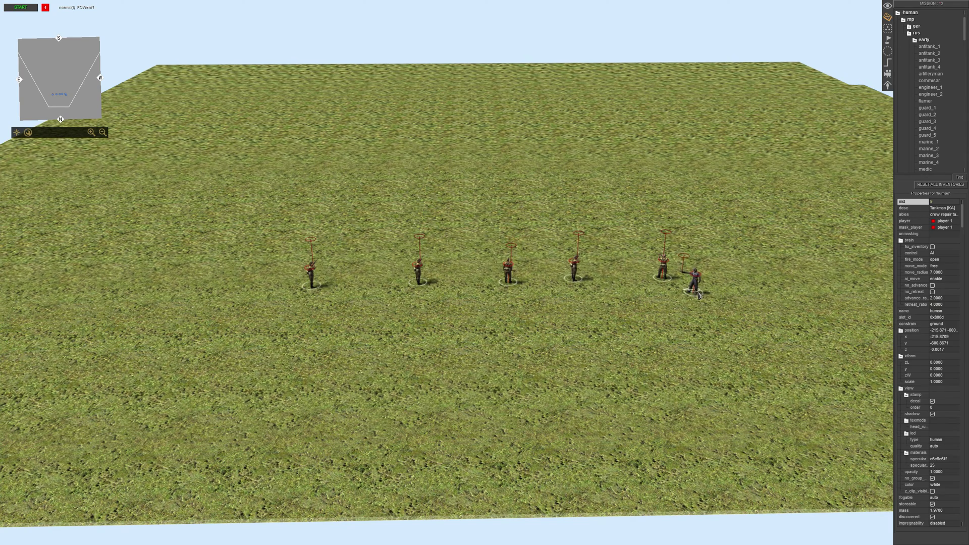
Step: Move the tankman and copy-paste him into a small group of tankmen
drag(694, 283, 623, 302)
key(ctrl+c)
key(ctrl+v)
key(ctrl+v)
key(ctrl+v)
key(ctrl+v)
click(731, 259)
Step: Place a vehicle > ussr > tank_medium > t3457_41 T-34 in front of the riflemen
key(Left)
key(Left)
key(Left)
key(Left)
key(Left)
key(Left)
key(Left)
key(Left)
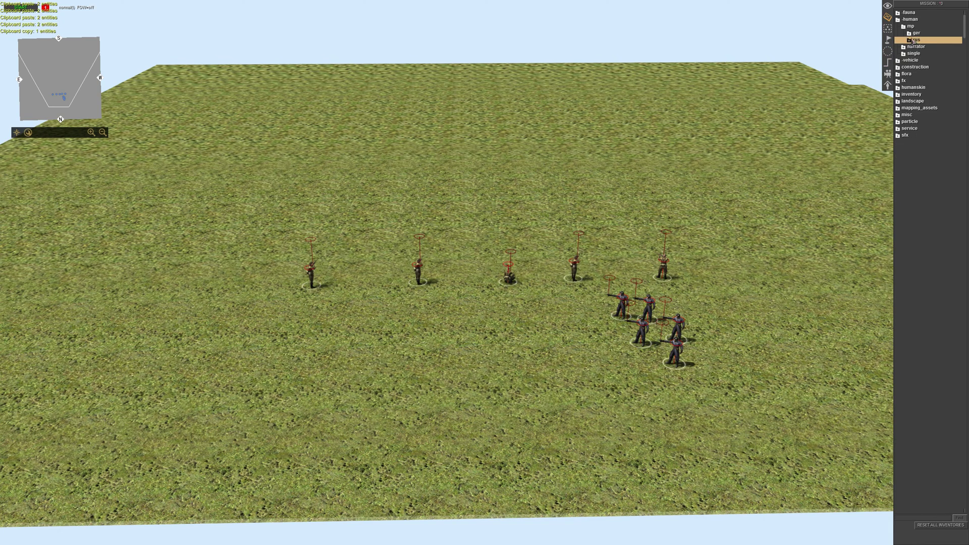
double_click(908, 26)
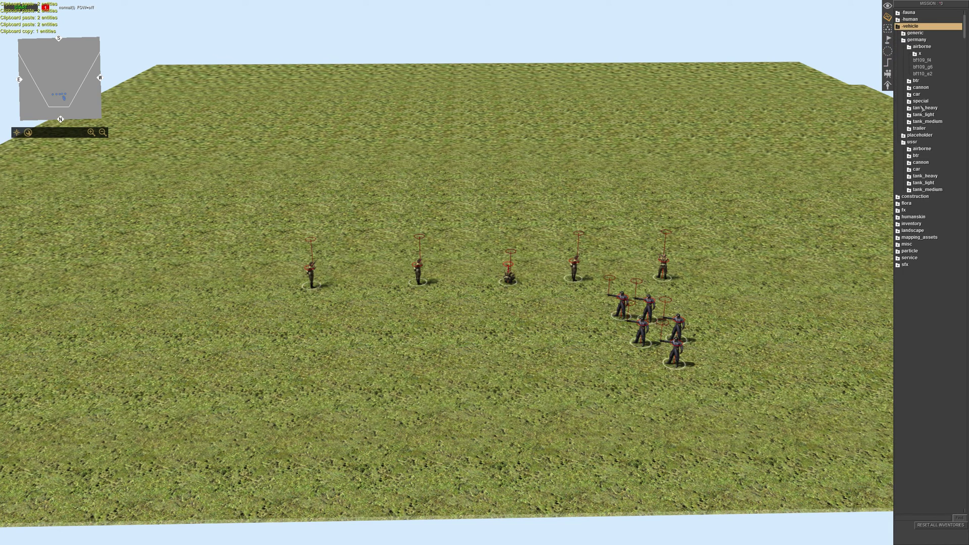
double_click(917, 39)
double_click(925, 102)
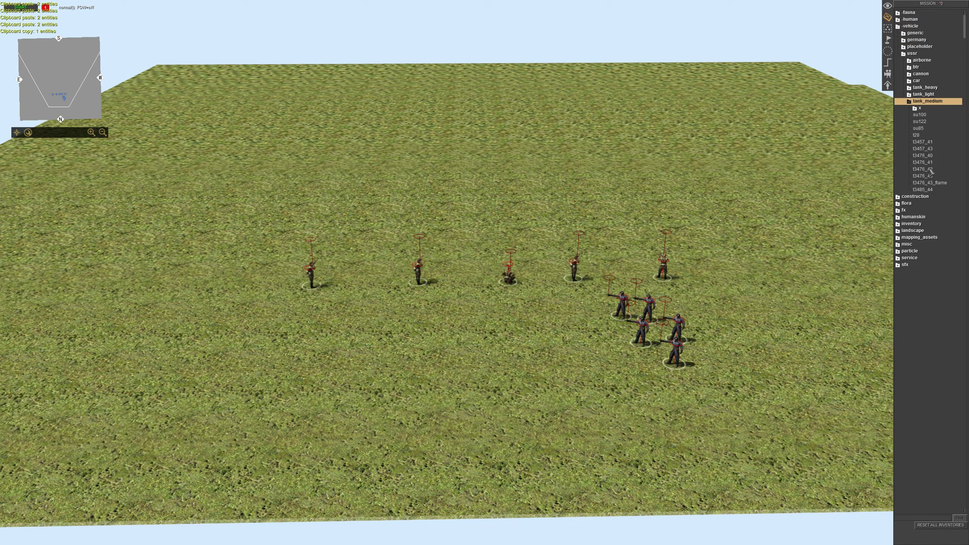
click(923, 143)
click(477, 330)
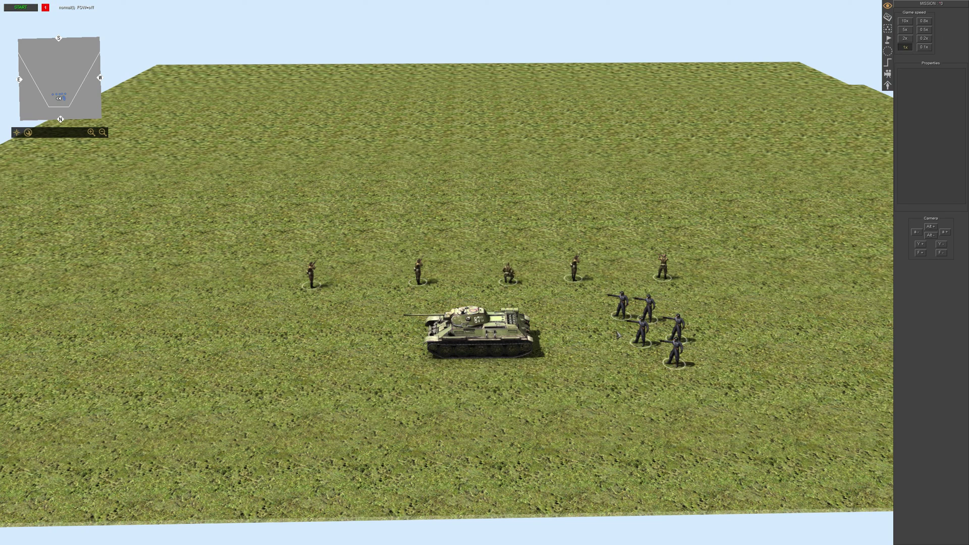
Step: Order the tankmen to board the T-34 and run the scene to watch them climb aboard
right_click(506, 337)
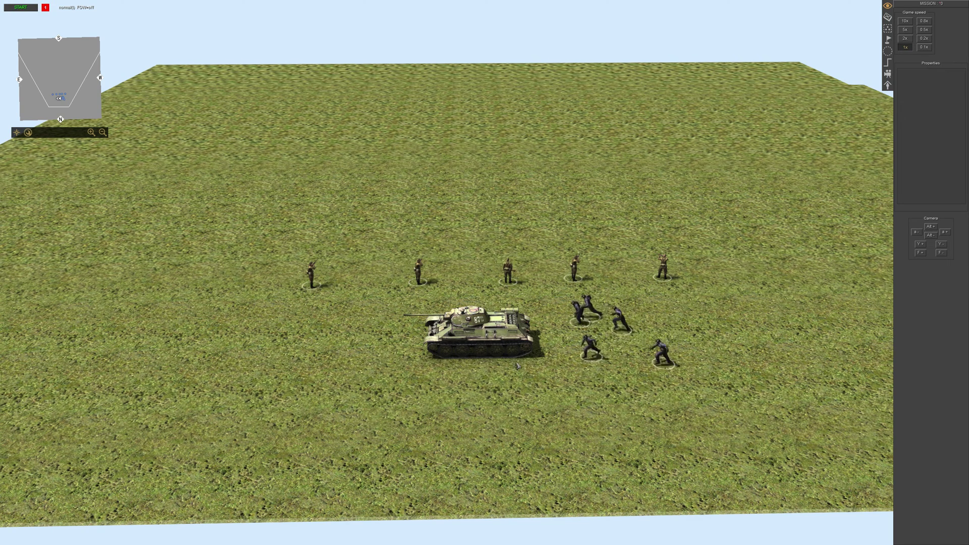
key(ctrl+g)
key(ctrl+g)
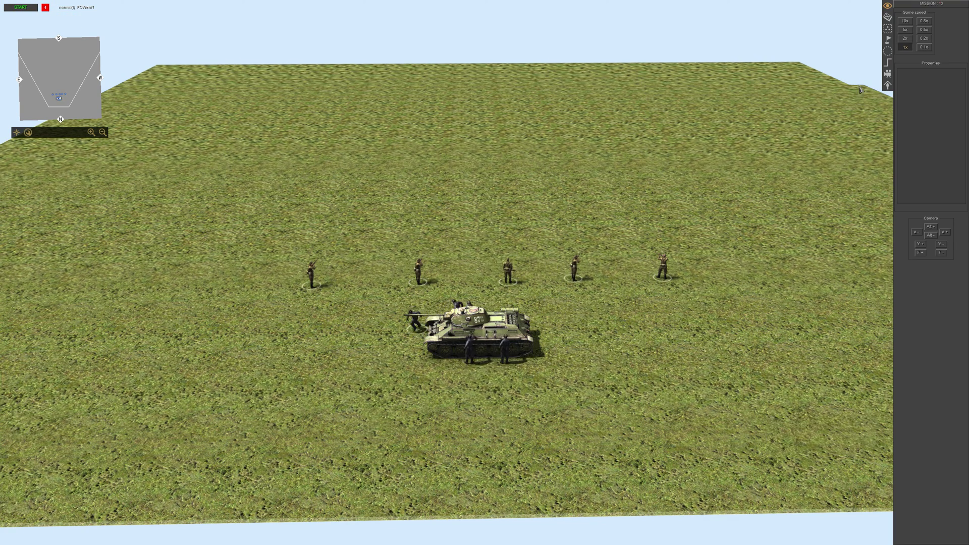
middle_drag(531, 214, 525, 234)
scroll(525, 233, down, 3)
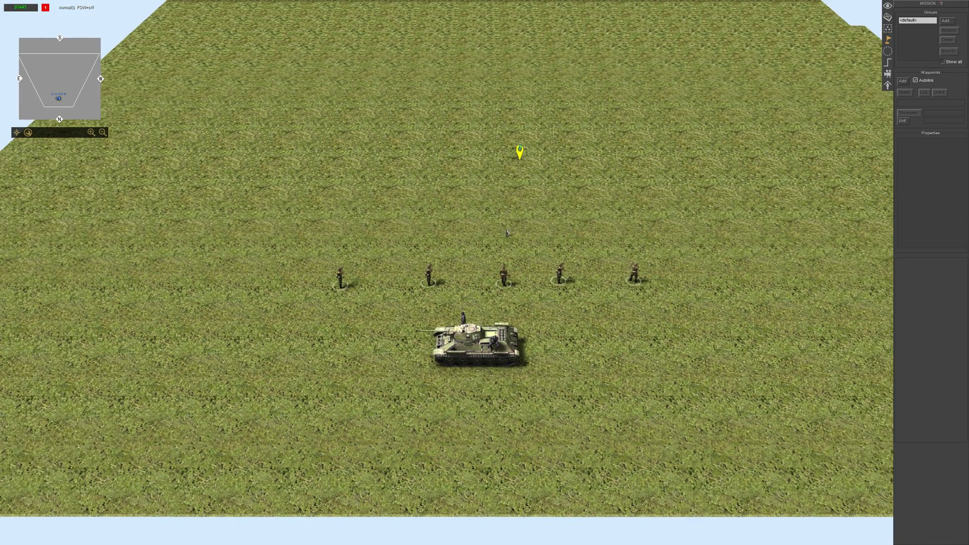
middle_drag(507, 233, 461, 275)
click(522, 219)
key(e)
key(ctrl+a)
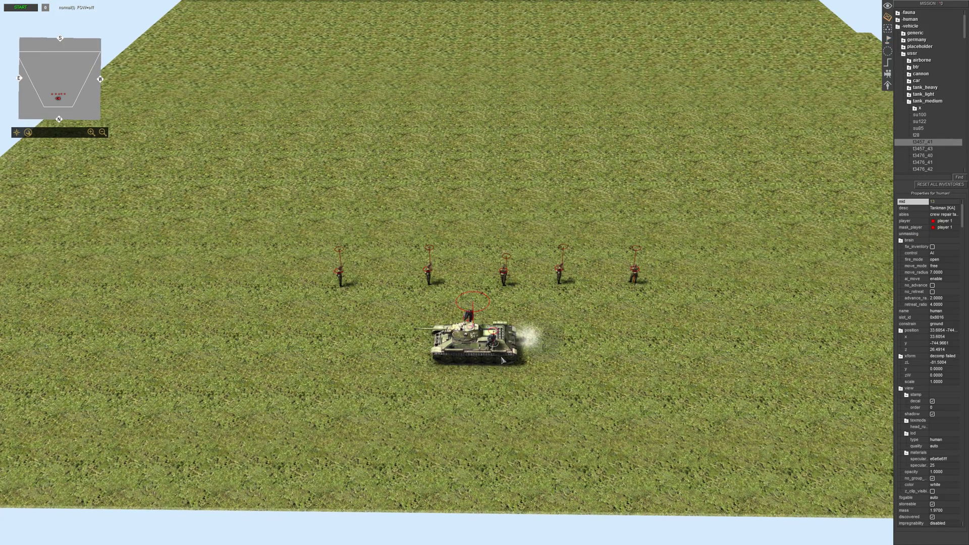
Step: Drag the crewed T-34 far up the field
click(502, 360)
drag(503, 356, 544, 174)
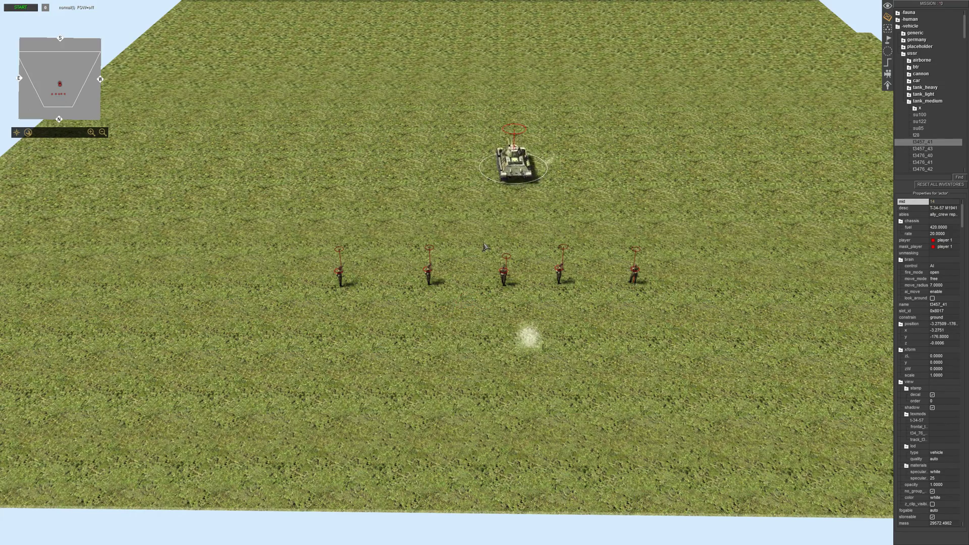
key(Escape)
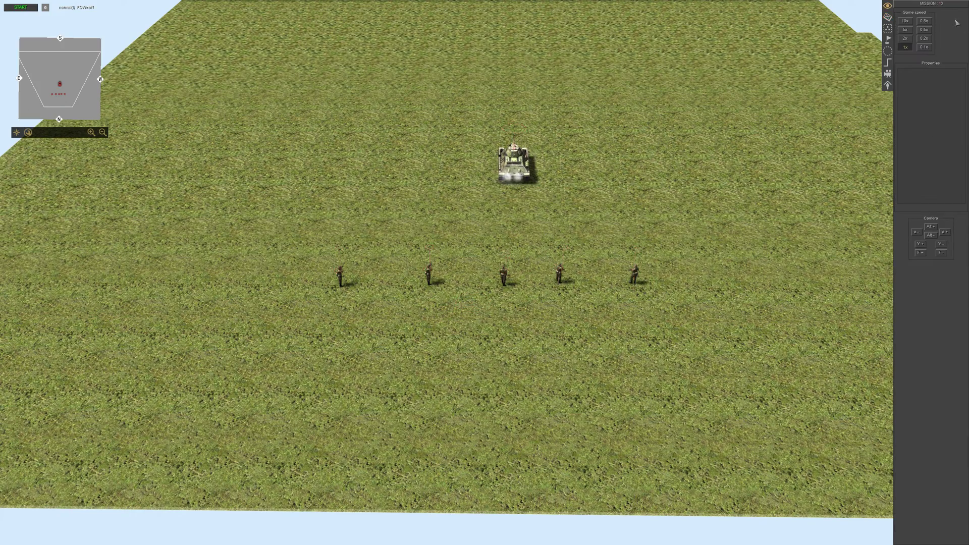
key(w)
scroll(514, 16, up, 2)
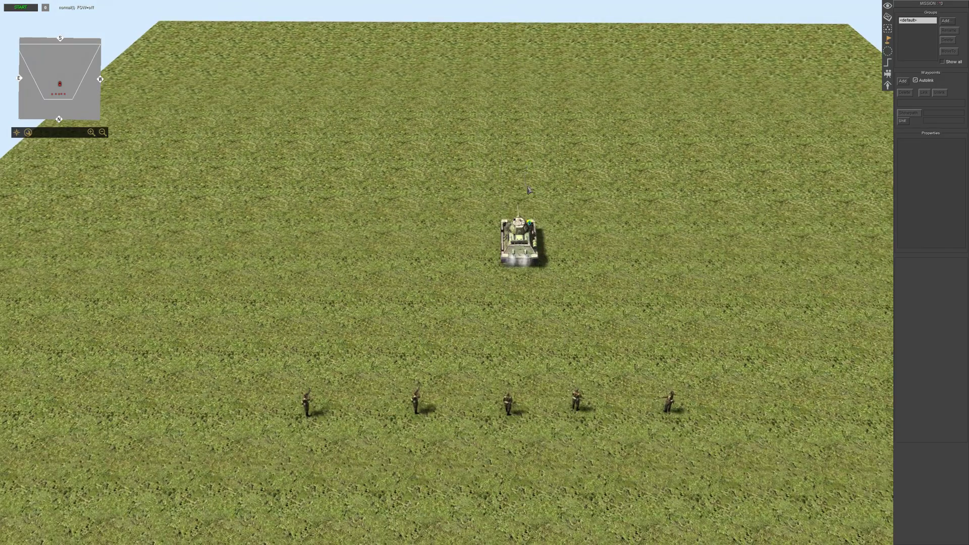
scroll(528, 190, up, 2)
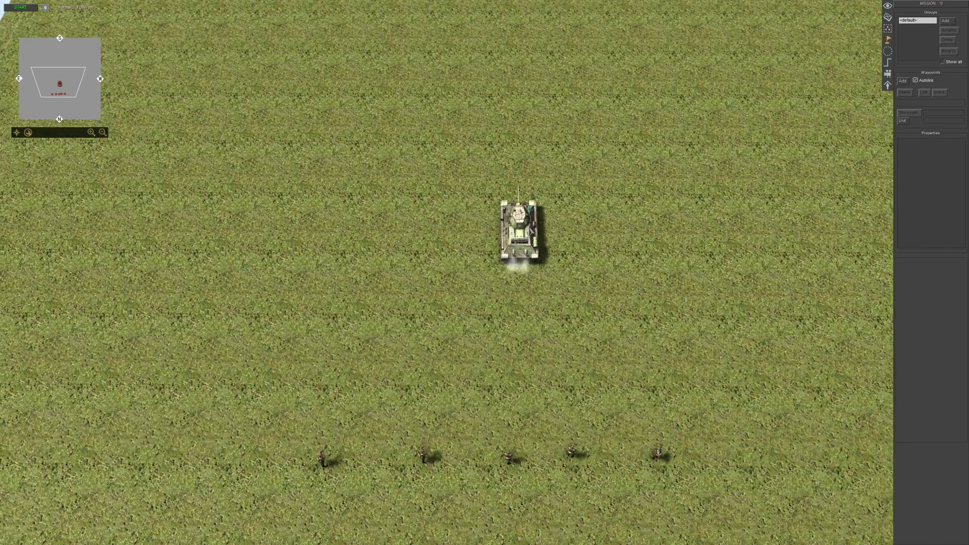
key(q)
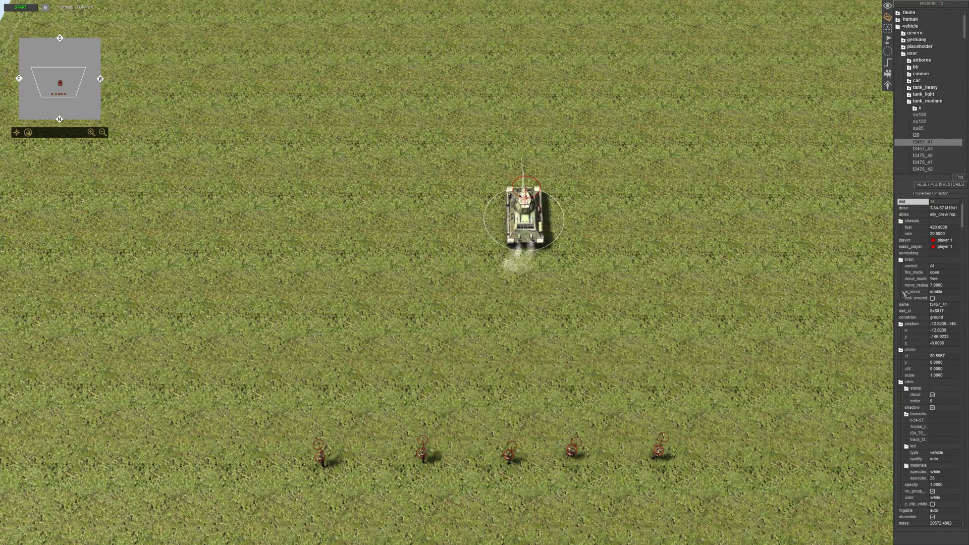
Step: Move the five riflemen closer behind the tank and deselect them
middle_drag(631, 346, 657, 414)
click(659, 417)
drag(661, 429, 789, 374)
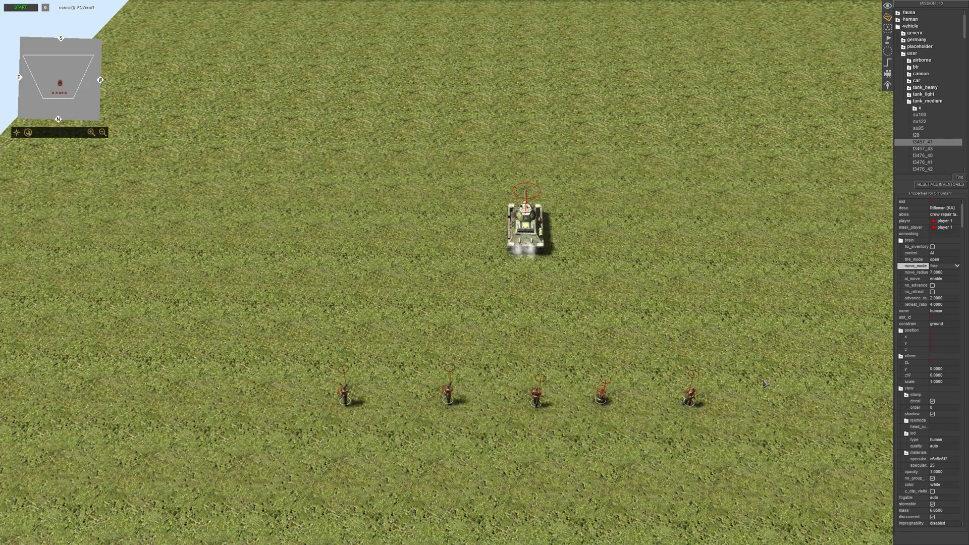
click(595, 303)
scroll(591, 304, down, 2)
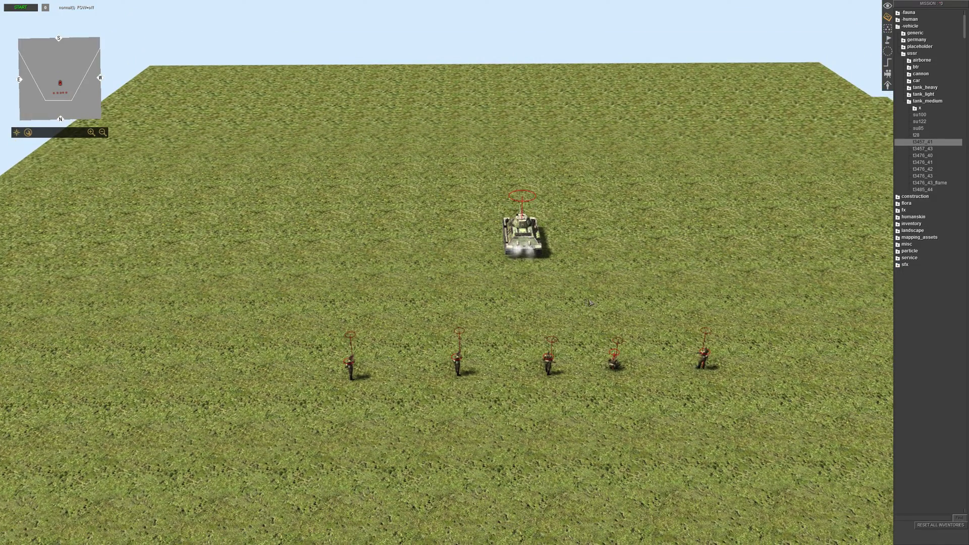
middle_drag(589, 303, 590, 287)
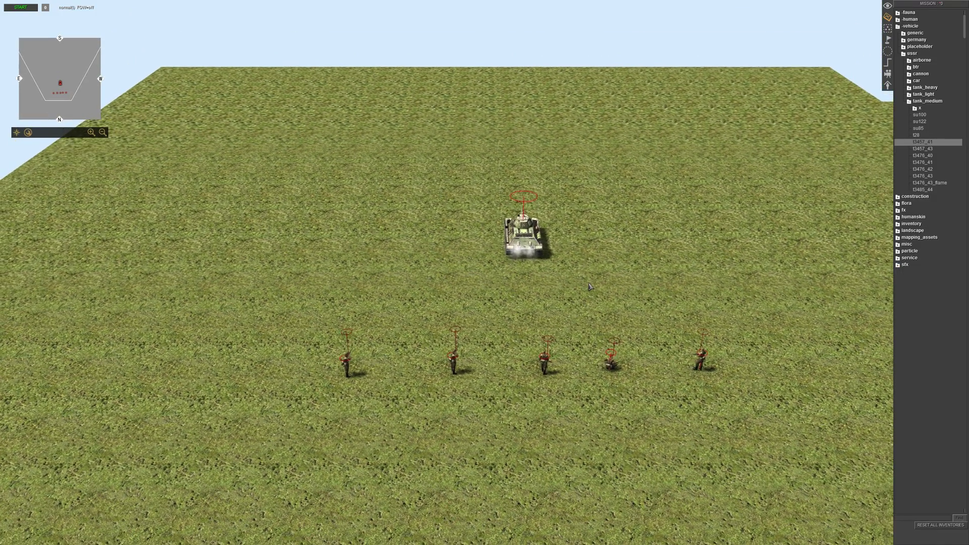
Step: Collapse the vehicle folder, start a test run with Ctrl+G, and turn the camera along the field
click(900, 28)
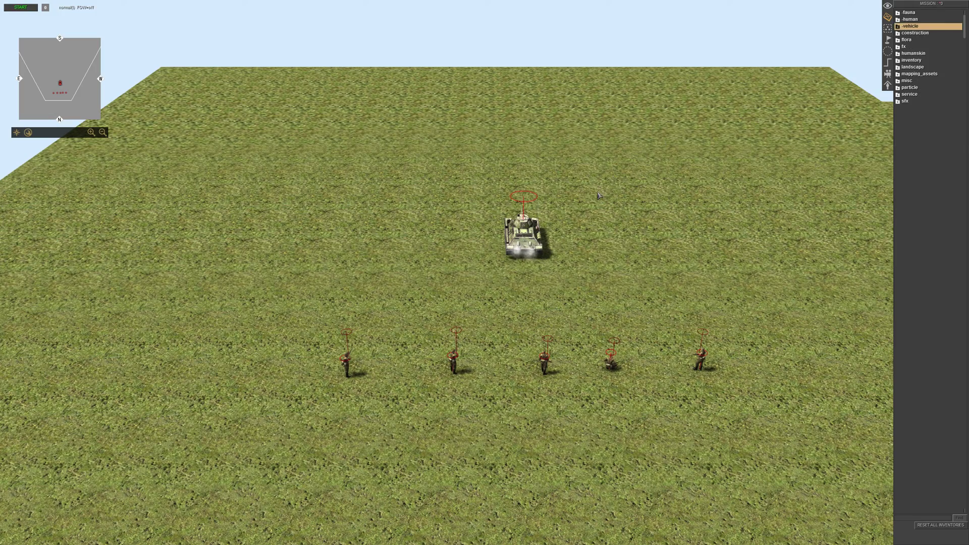
scroll(596, 196, down, 2)
key(ctrl+g)
scroll(537, 264, up, 3)
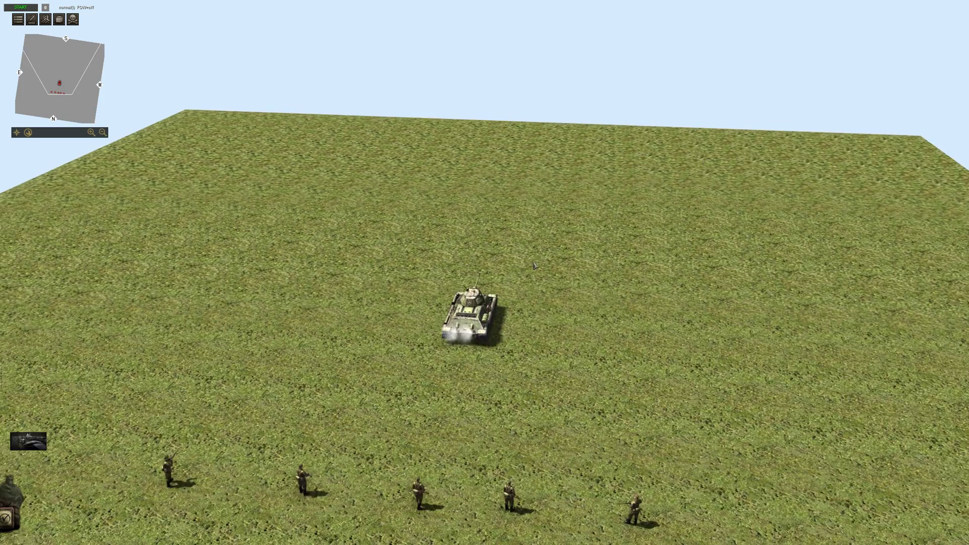
middle_drag(537, 264, 500, 252)
mouse_move(493, 7)
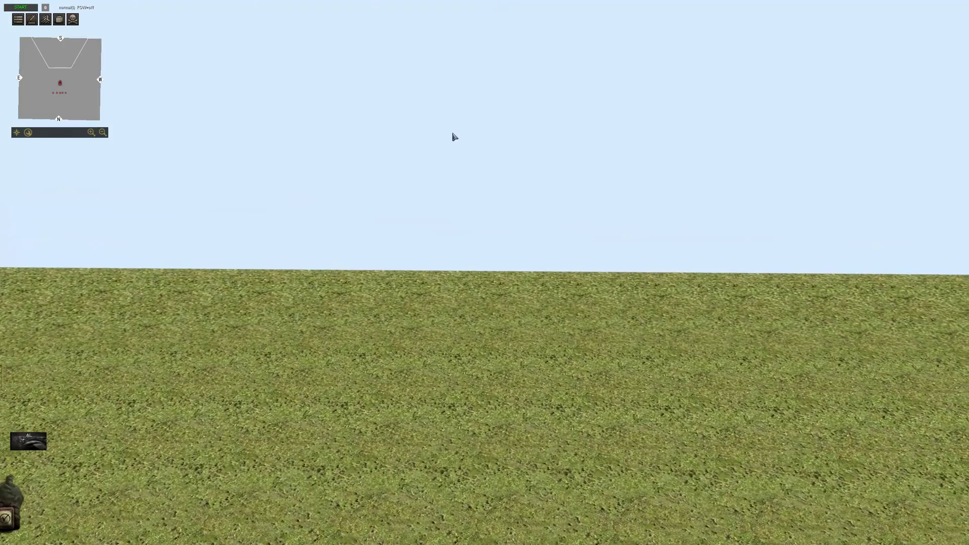
Step: Toggle back to the editor, then into game mode, and close the Mission editor menu to resume play
key(ctrl+g)
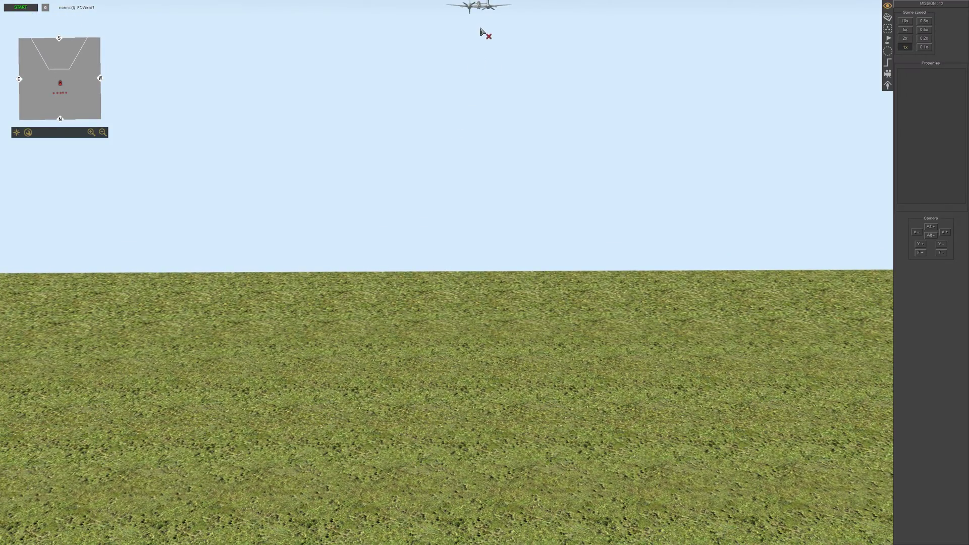
key(ctrl+g)
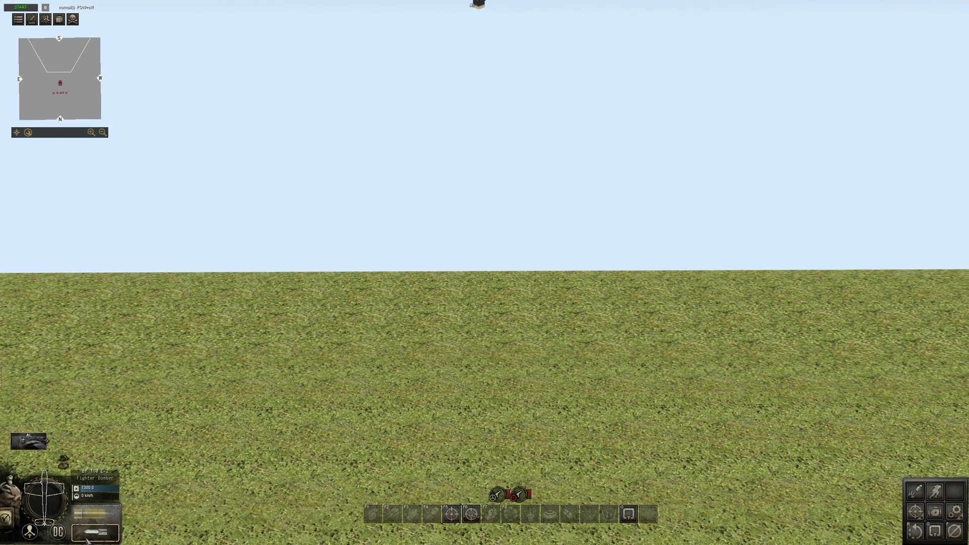
mouse_move(87, 538)
key(ctrl+g)
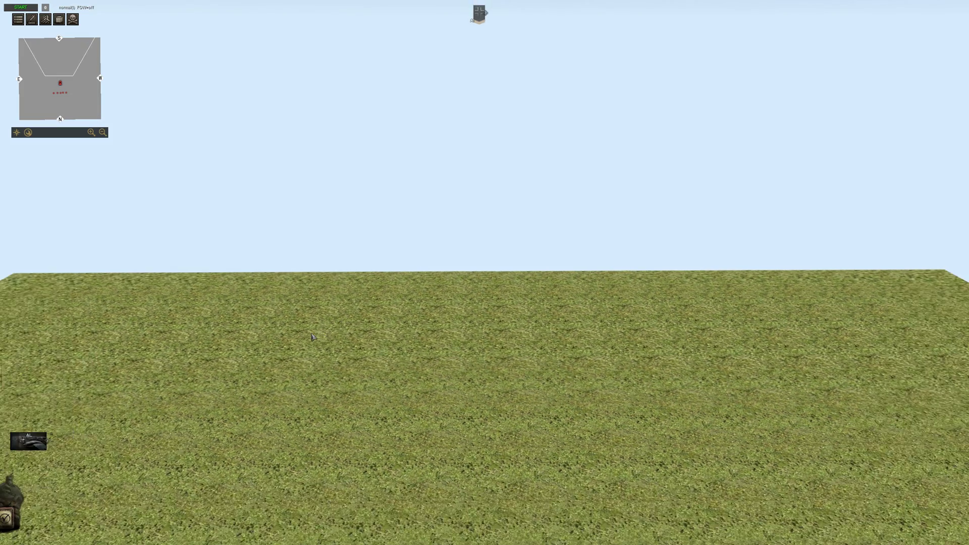
key(Escape)
click(484, 243)
key(ctrl+g)
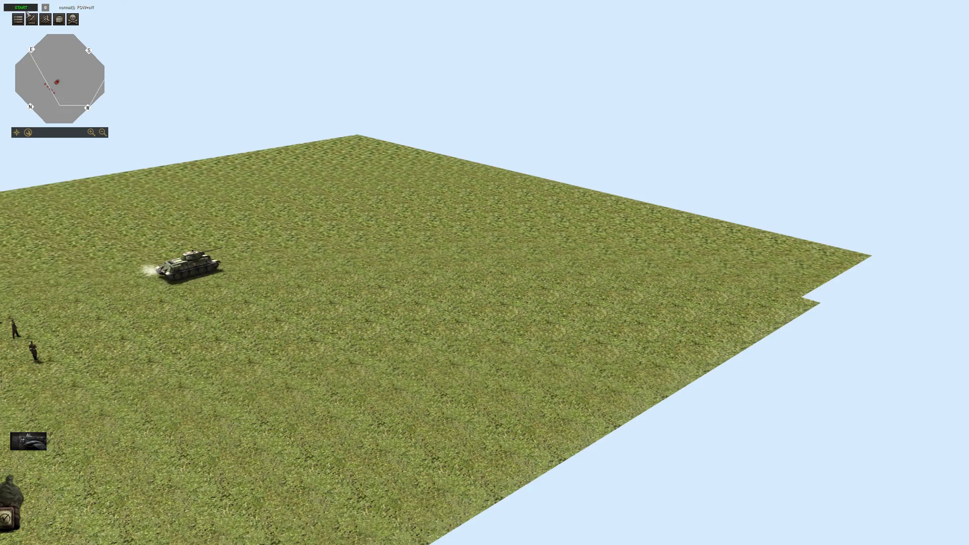
Step: Start the simulation and follow the Bf 110 as it bombs the T-34
click(25, 8)
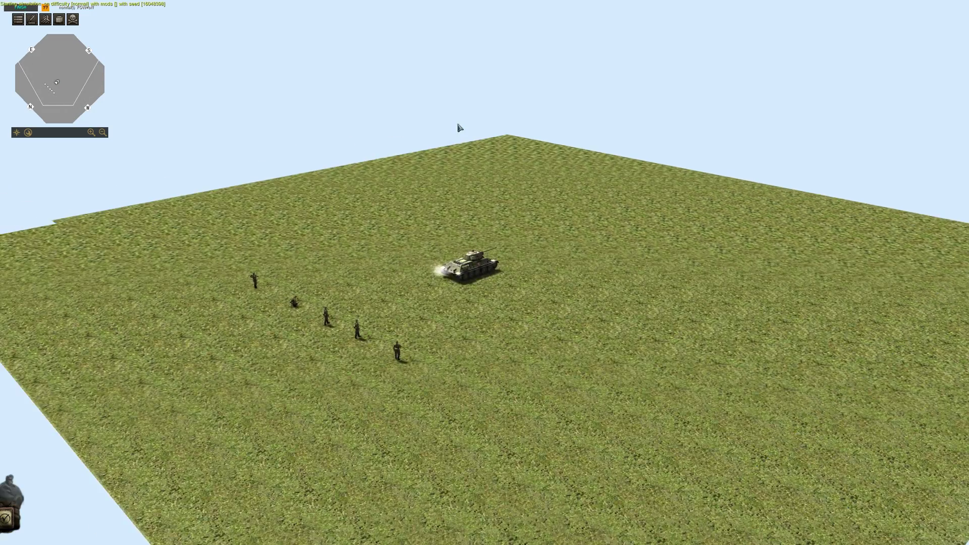
middle_drag(458, 134, 596, 222)
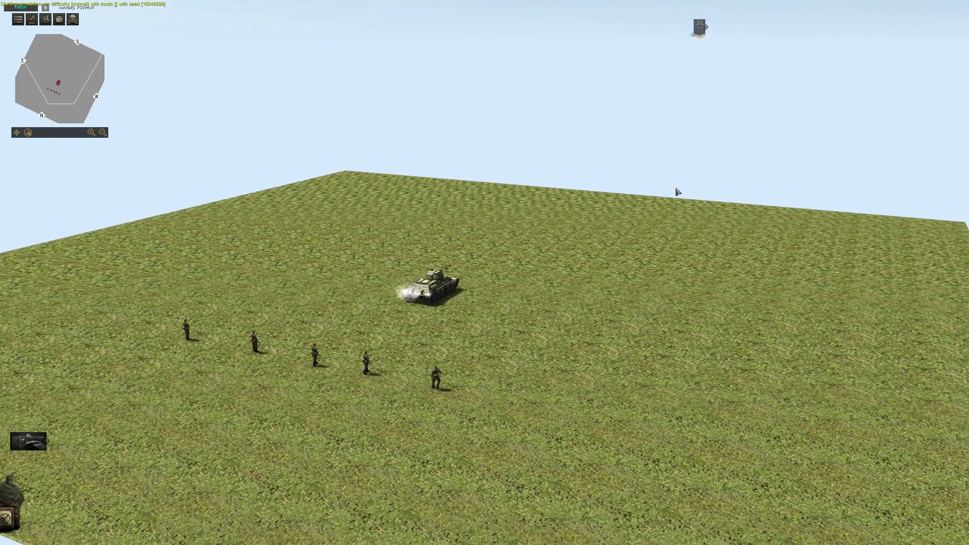
middle_drag(676, 191, 625, 189)
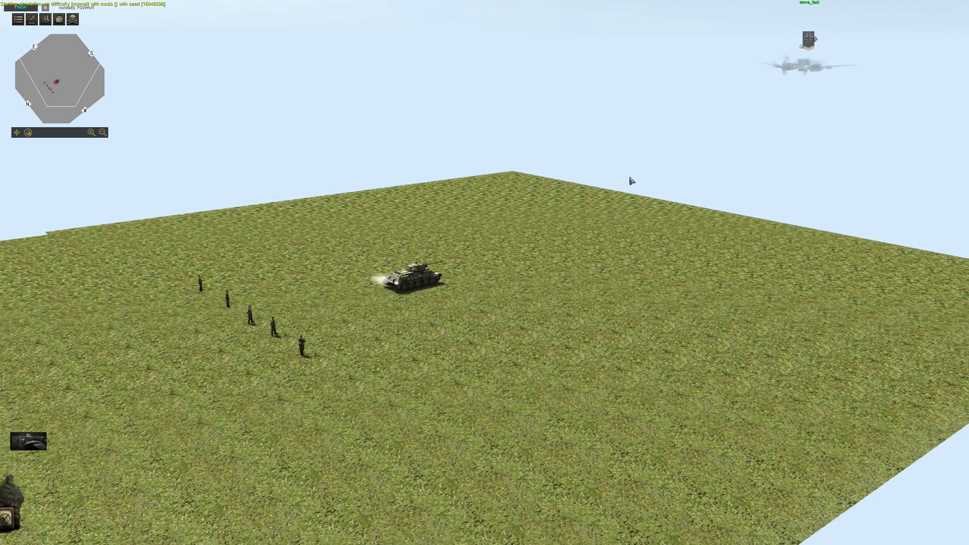
middle_drag(611, 183, 484, 188)
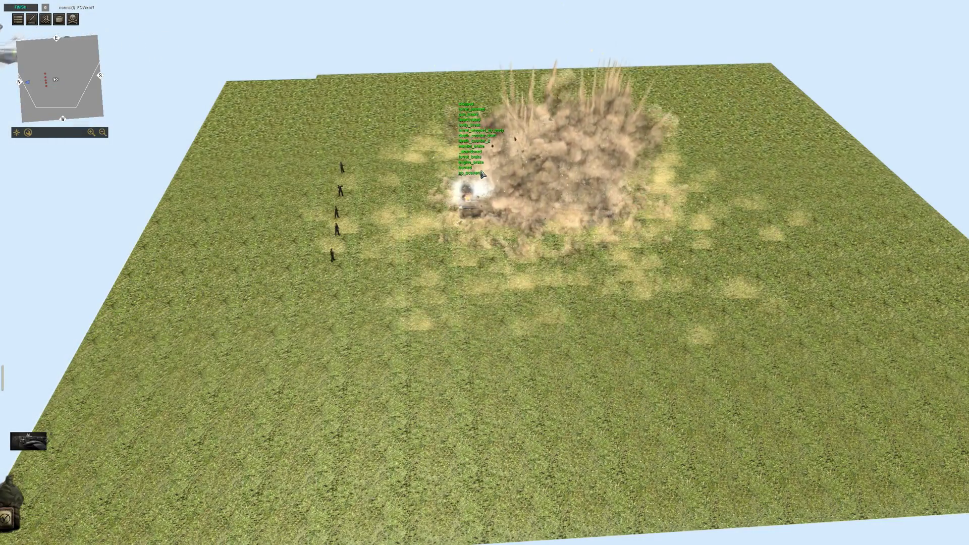
mouse_move(482, 174)
middle_down()
mouse_move(543, 236)
mouse_move(434, 233)
middle_up()
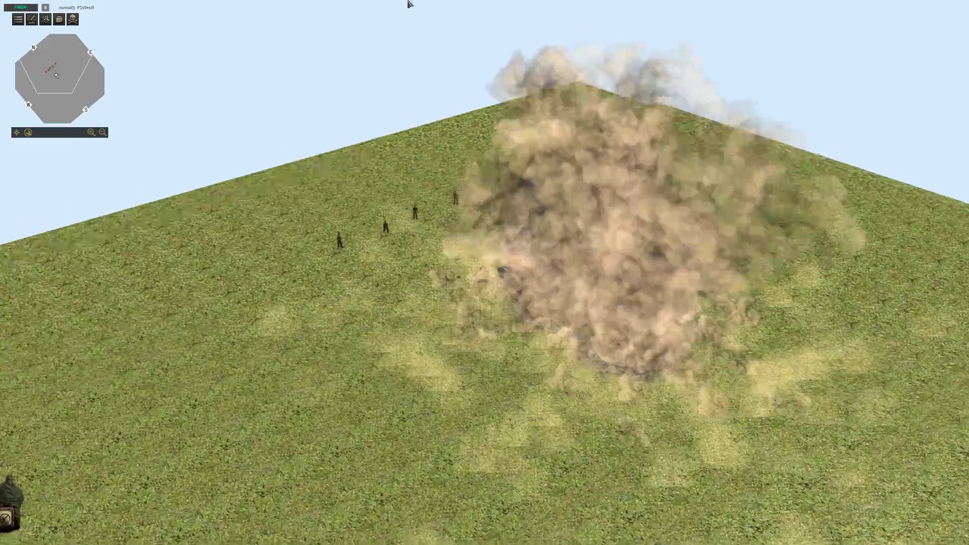
middle_drag(409, 3, 312, 311)
Step: Zoom and reframe the view on the burning T-34 beside its craters
scroll(313, 311, up, 10)
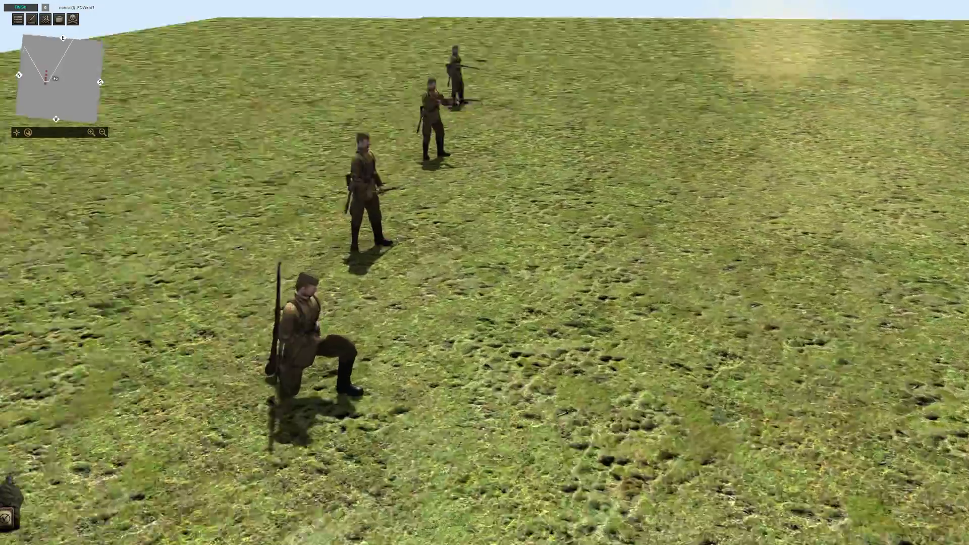
scroll(404, 240, down, 10)
mouse_move(405, 240)
middle_down()
mouse_move(450, 241)
mouse_move(882, 62)
mouse_move(476, 287)
middle_up()
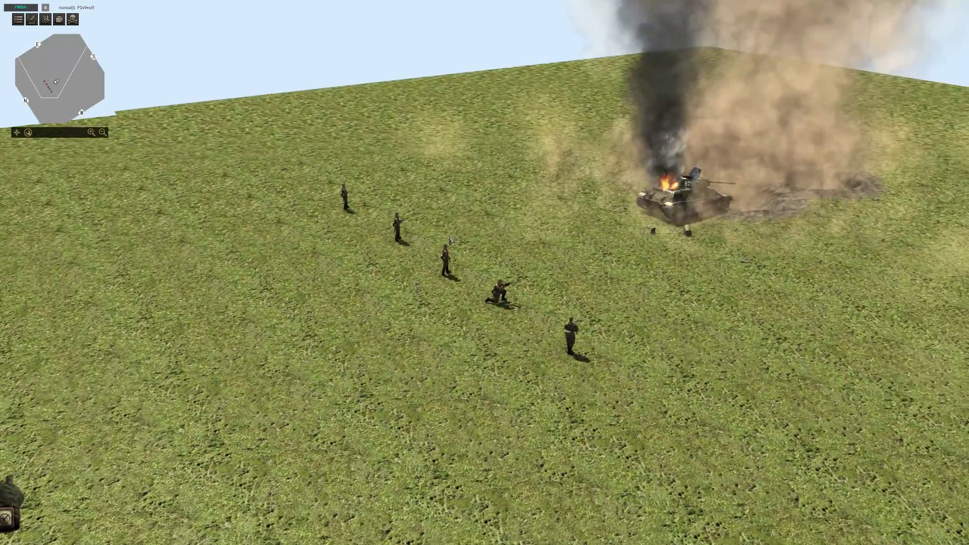
scroll(451, 241, down, 5)
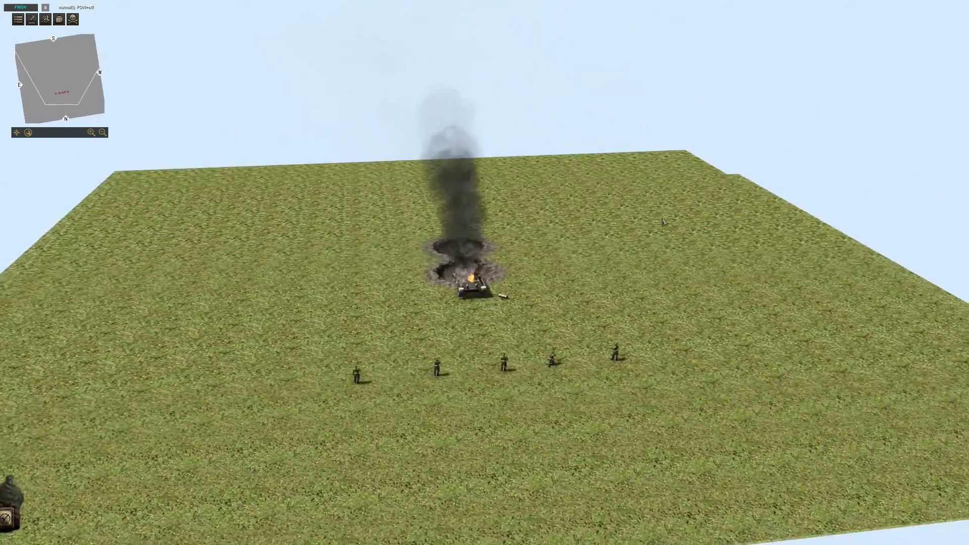
scroll(531, 253, down, 3)
scroll(532, 253, up, 4)
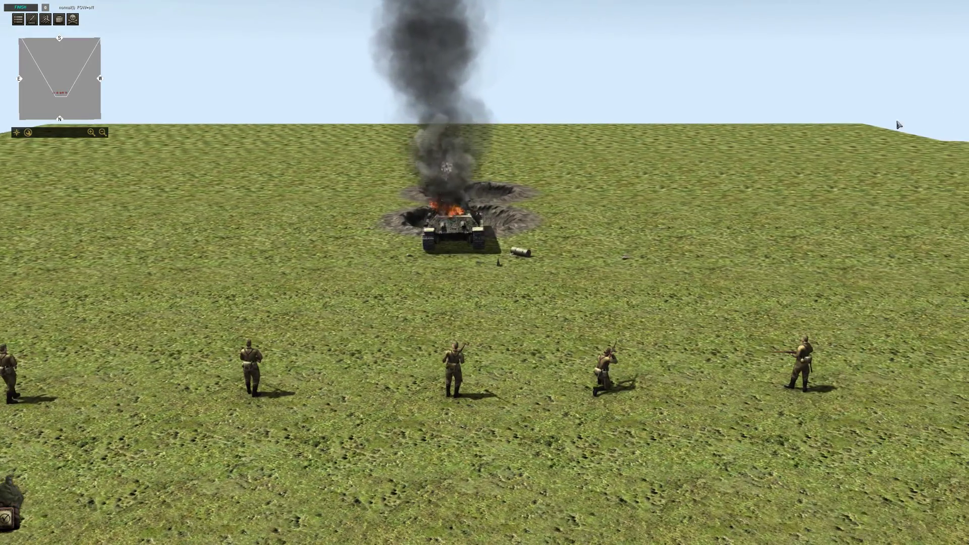
scroll(423, 261, down, 1)
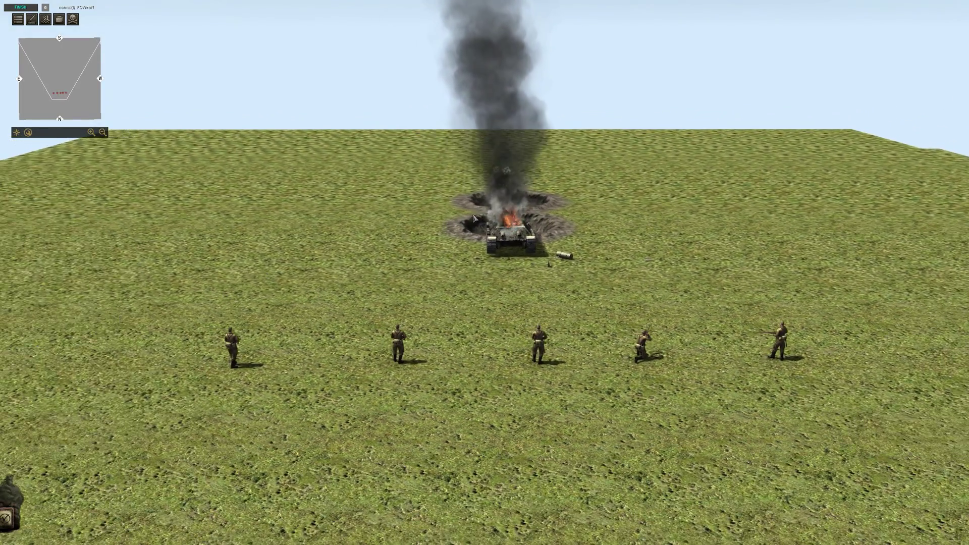
scroll(474, 219, down, 5)
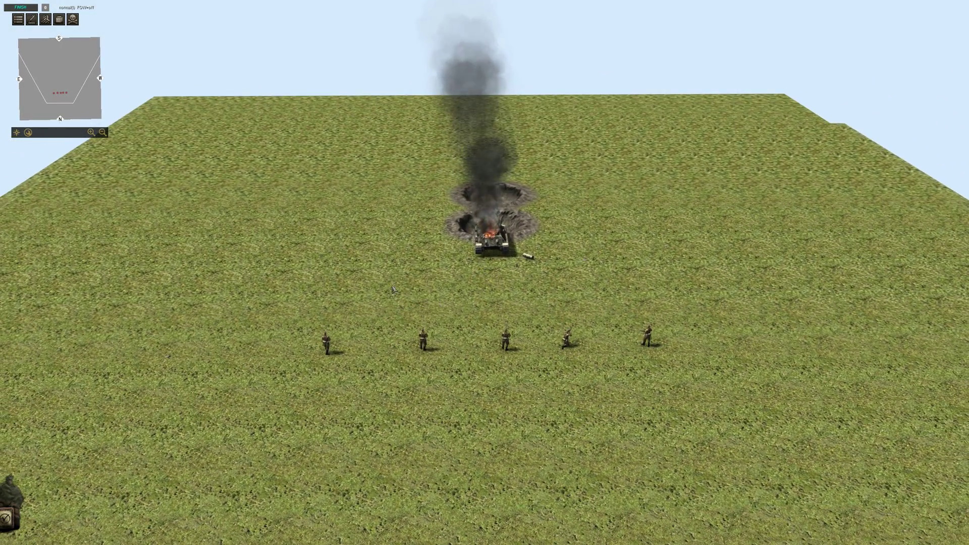
Step: Box-select the five unharmed riflemen near the wrecked tank
drag(303, 287, 807, 389)
scroll(431, 323, down, 1)
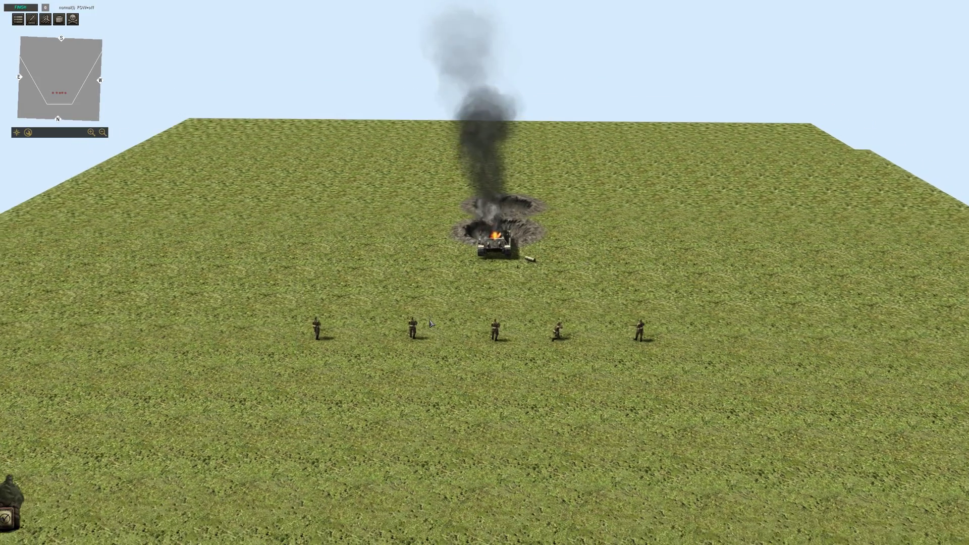
scroll(431, 324, down, 2)
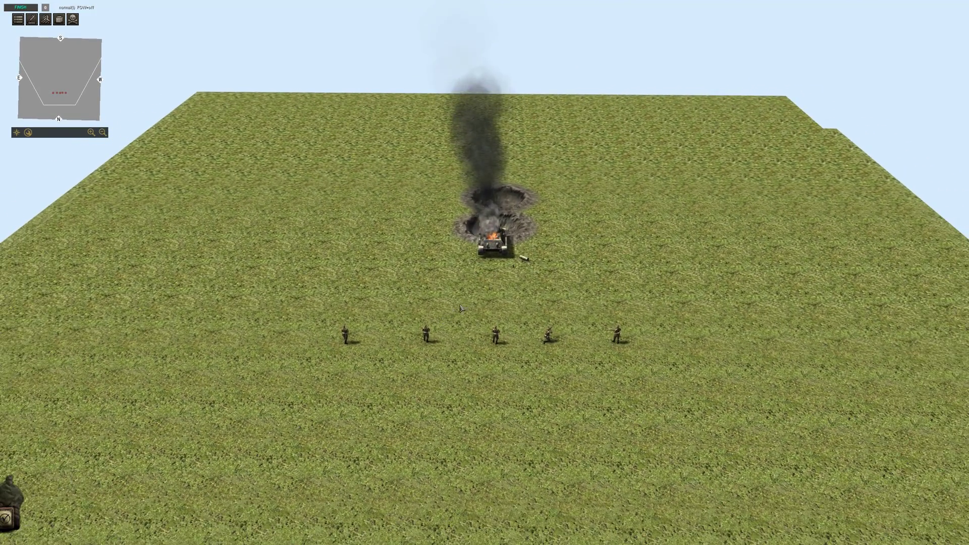
scroll(463, 310, up, 1)
middle_drag(463, 309, 526, 275)
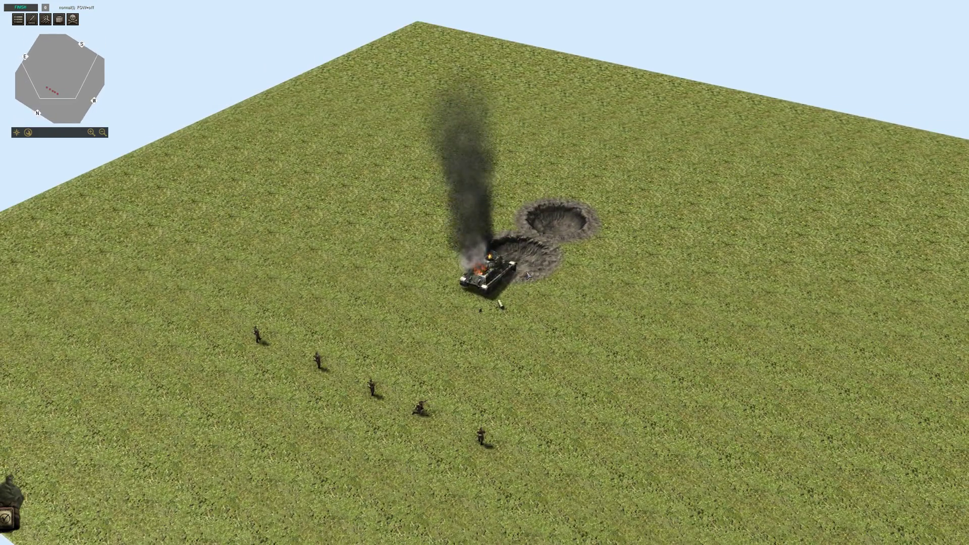
scroll(527, 275, down, 2)
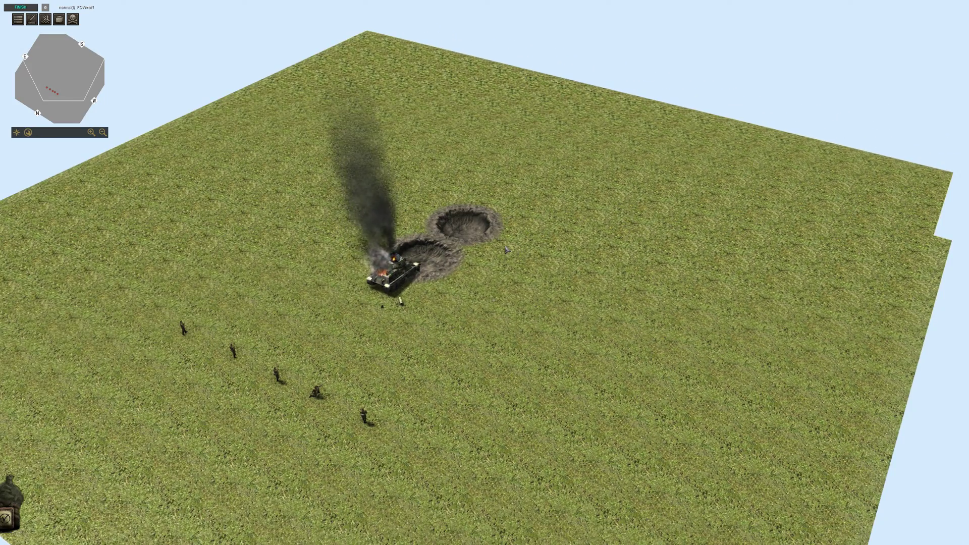
scroll(507, 250, down, 1)
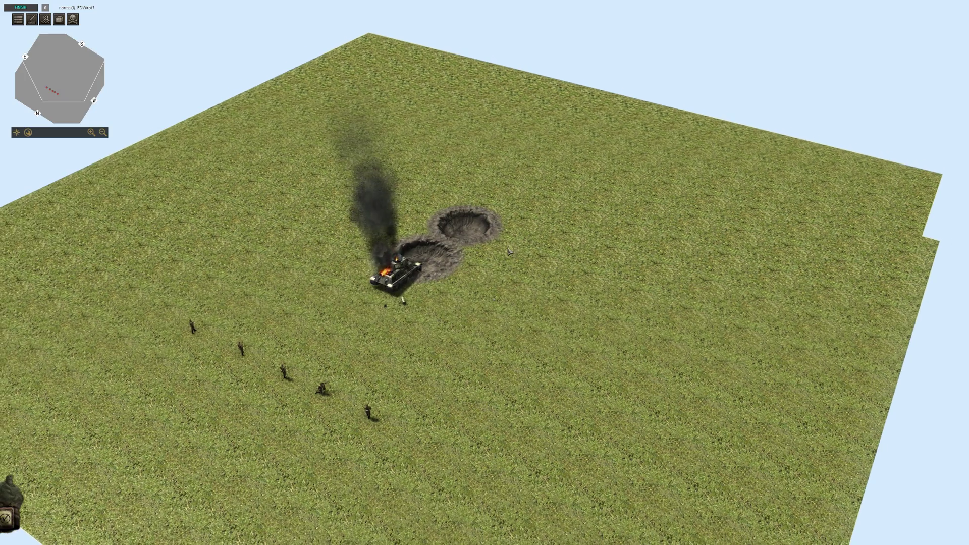
middle_drag(506, 250, 870, 139)
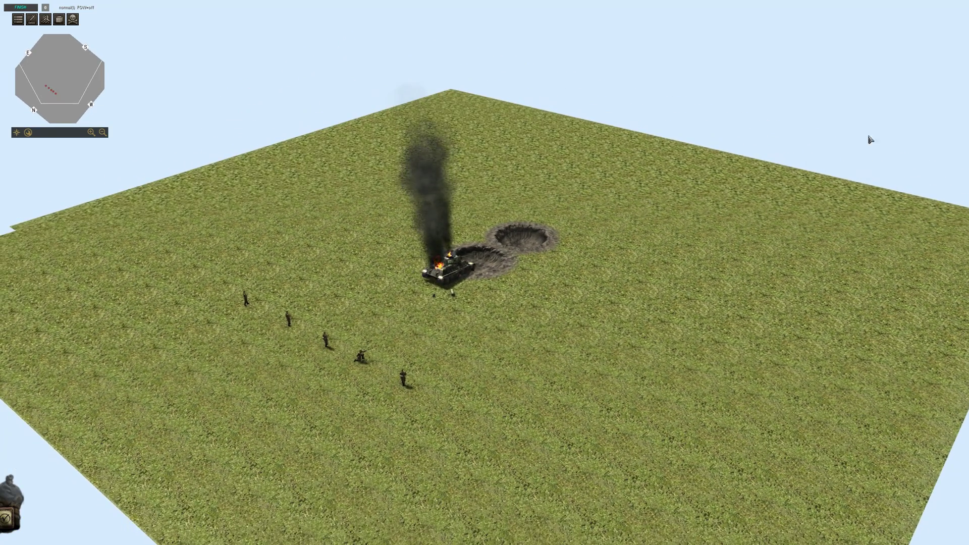
middle_drag(569, 313, 543, 321)
scroll(551, 230, down, 2)
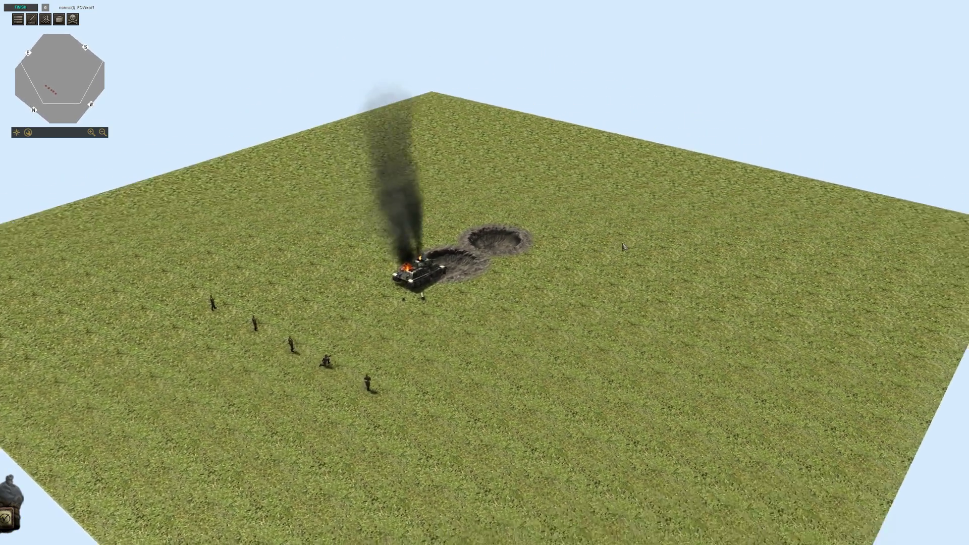
middle_drag(535, 237, 552, 231)
scroll(552, 231, up, 2)
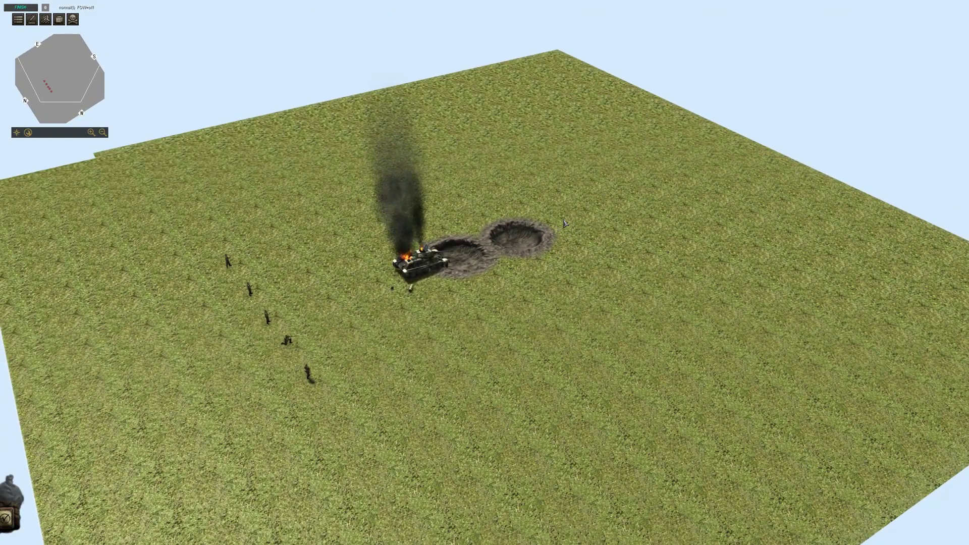
mouse_move(562, 197)
middle_down()
mouse_move(587, 177)
mouse_move(530, 241)
mouse_move(308, 217)
mouse_move(308, 197)
middle_up()
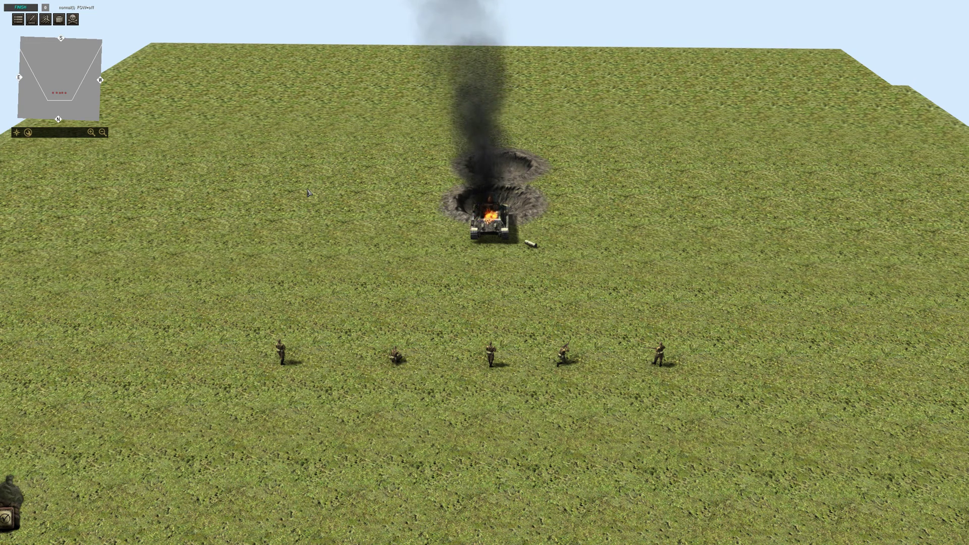
scroll(302, 185, down, 3)
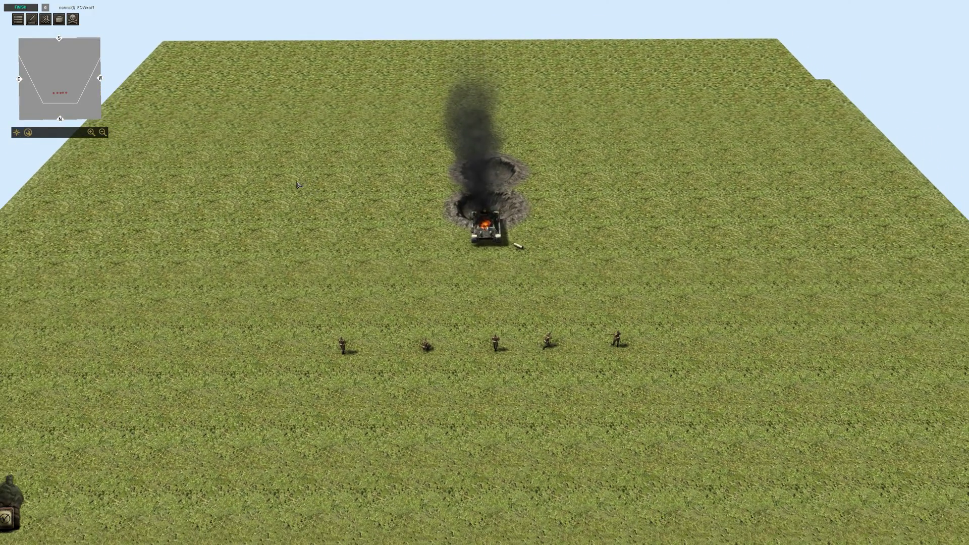
scroll(628, 189, up, 4)
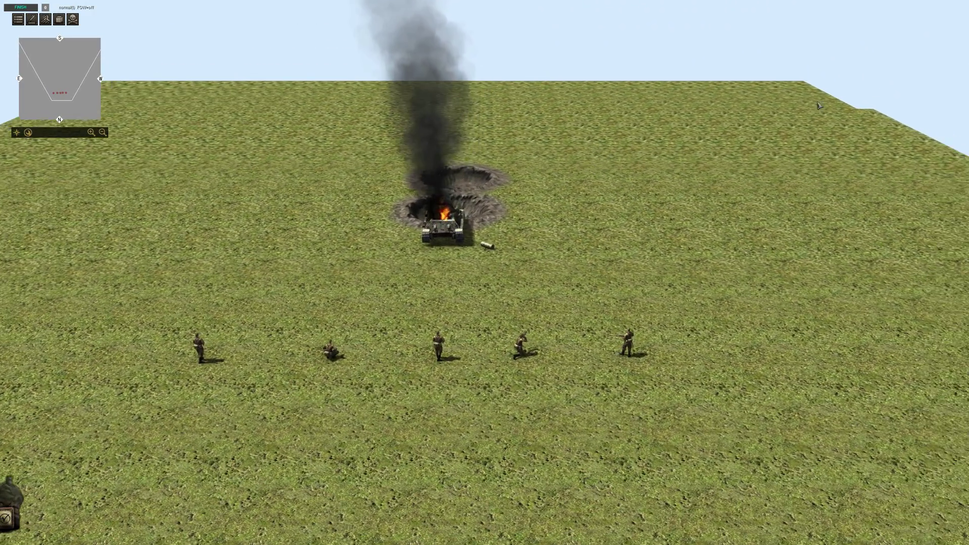
scroll(397, 199, down, 3)
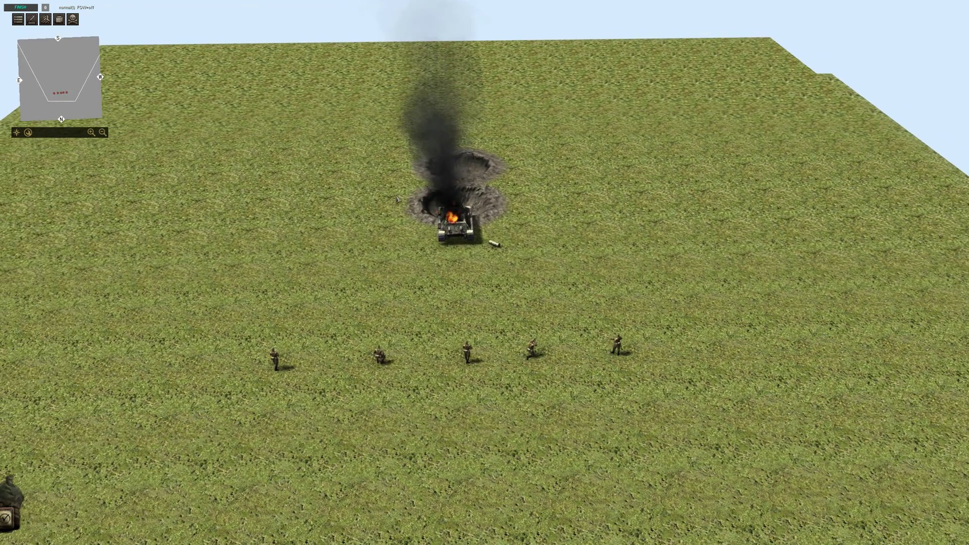
scroll(398, 199, down, 3)
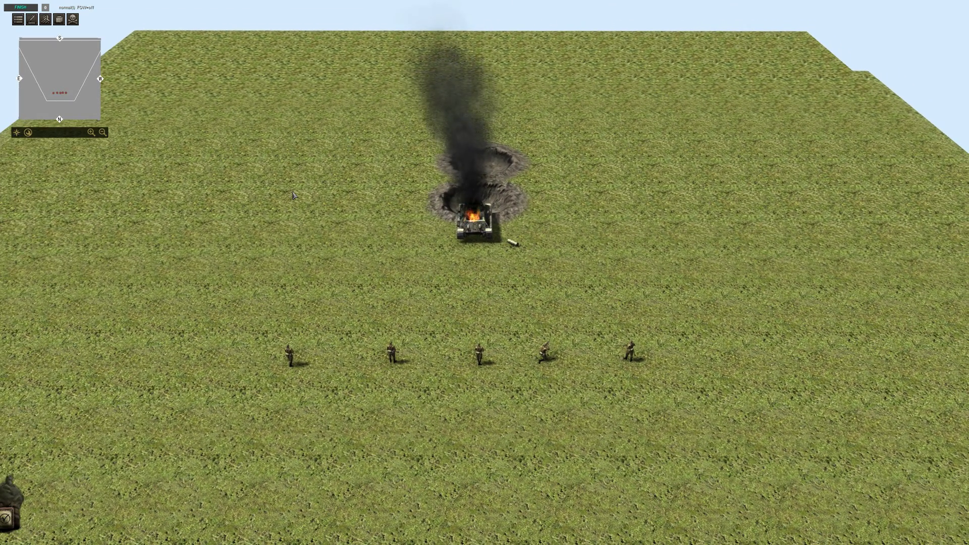
scroll(298, 195, down, 2)
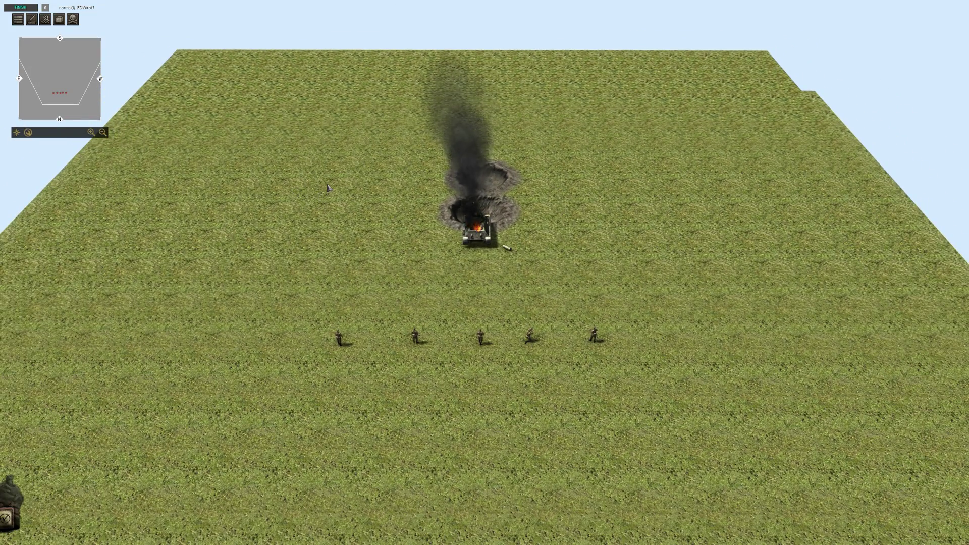
scroll(329, 188, down, 3)
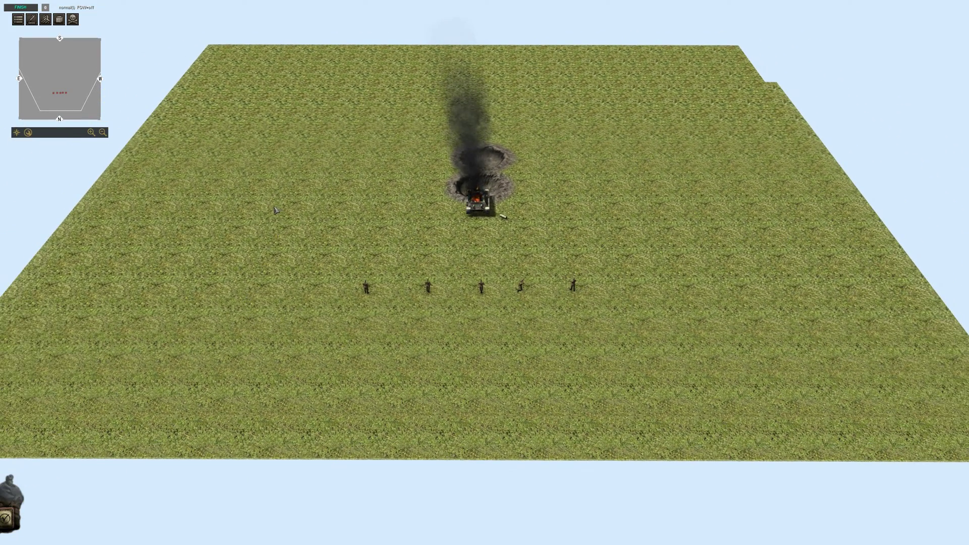